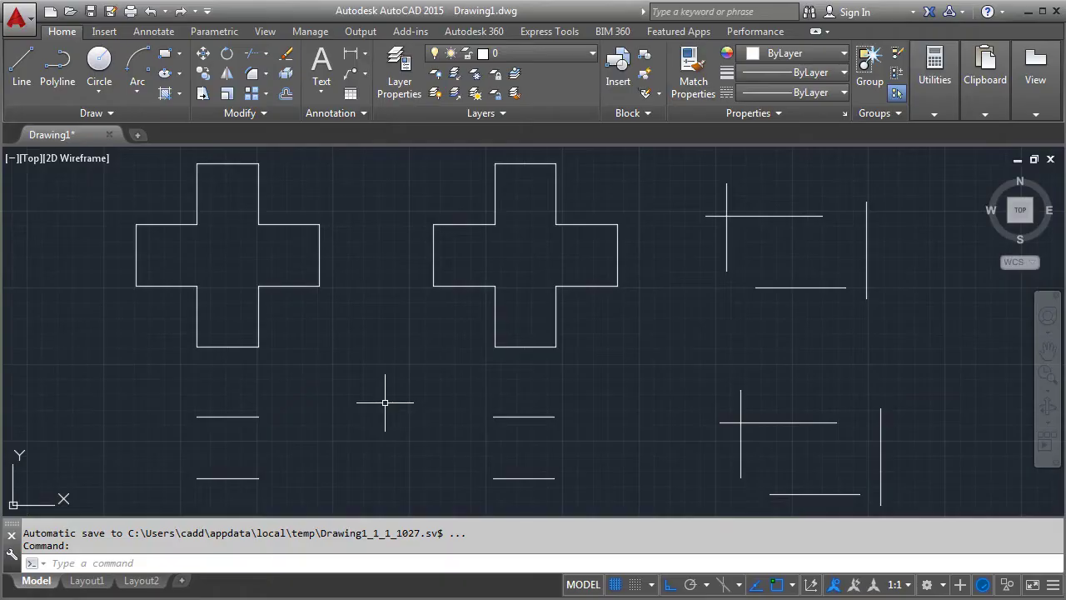
- Launch the FILLET command with the F alias
type("F")
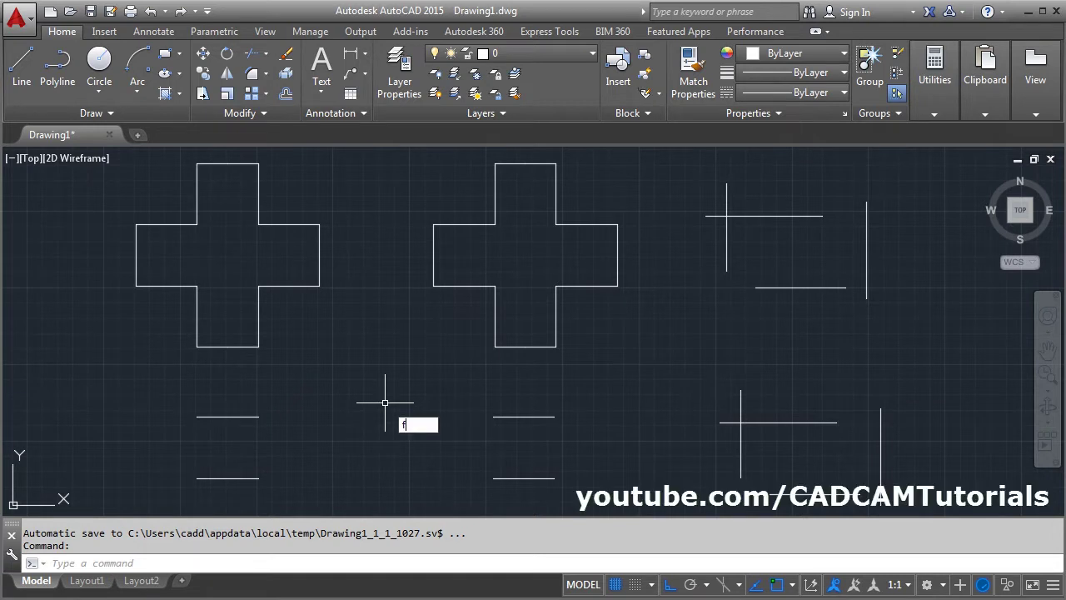
key("Return")
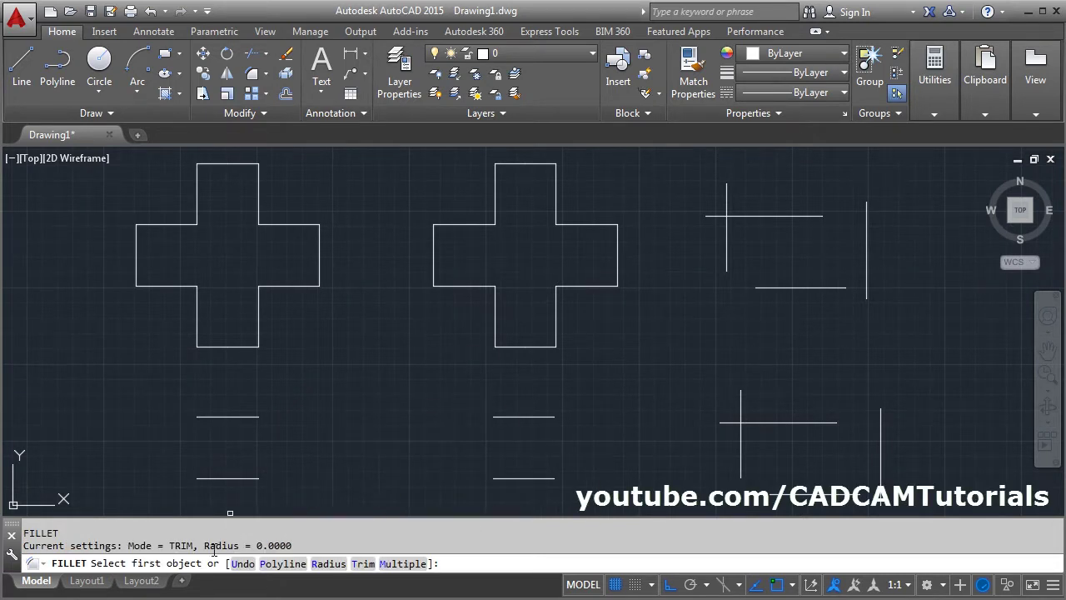
- Set the fillet radius to 3 and round the left arm's top-left outer corner
left_click(329, 568)
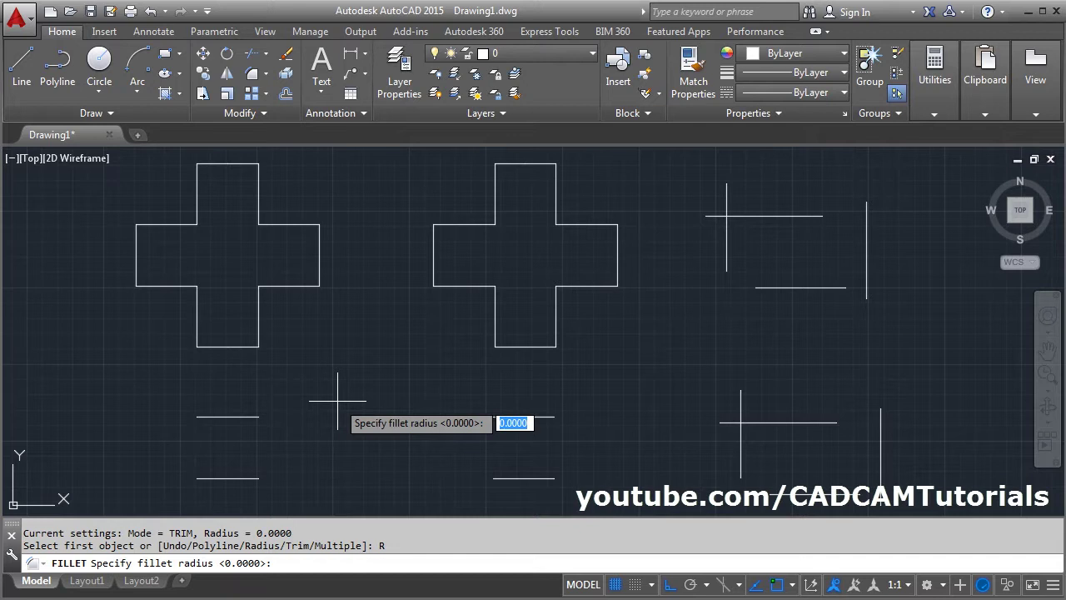
type("3")
key("Return")
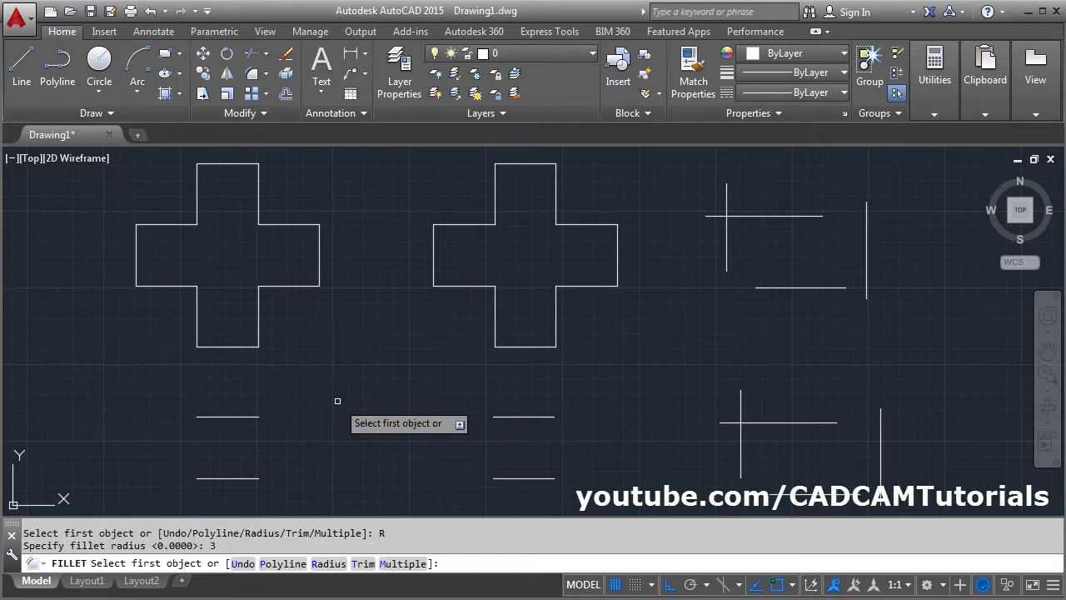
left_click(153, 225)
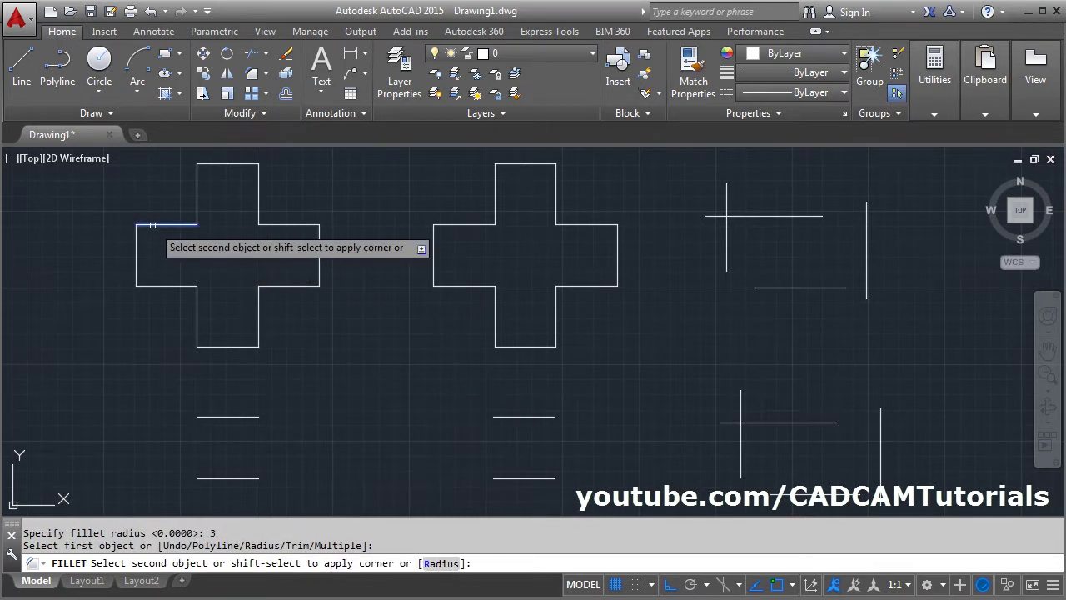
left_click(136, 249)
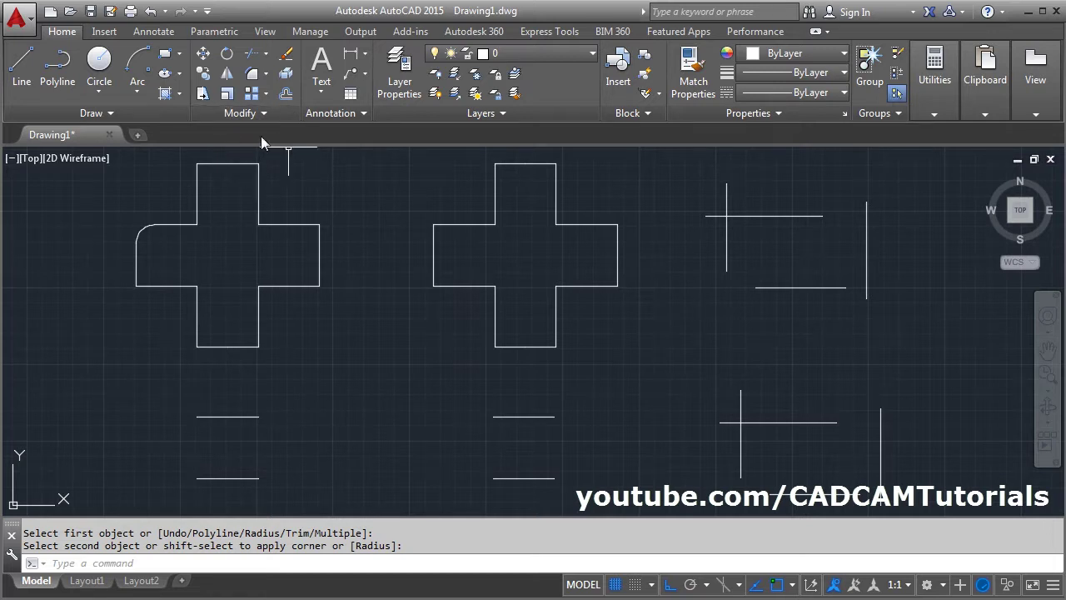
- With No trim mode, add a radius-3 arc at the right arm's lower-right corner
left_click(252, 75)
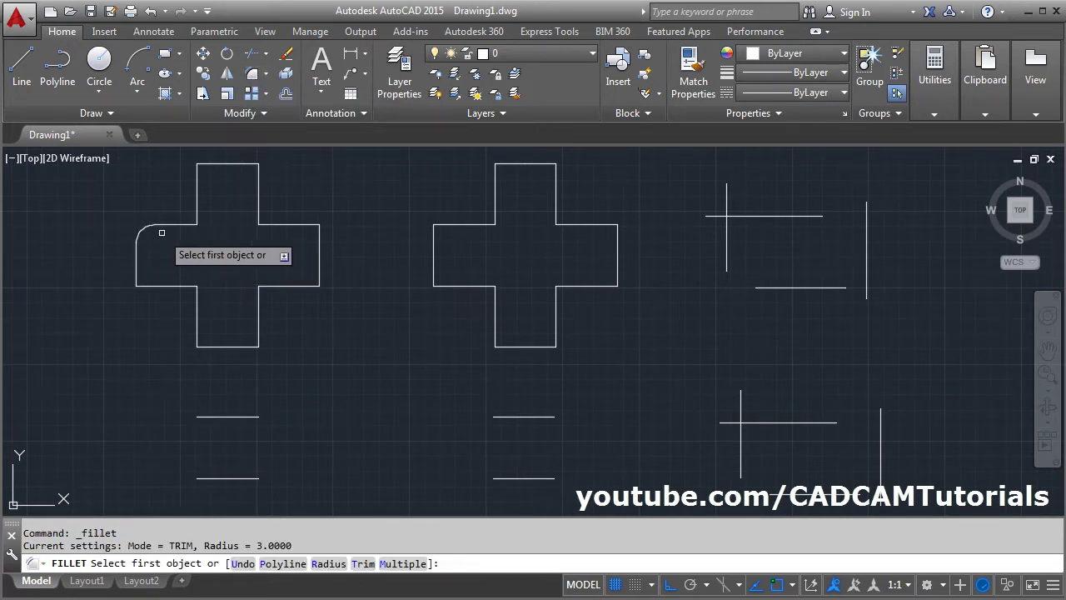
left_click(364, 565)
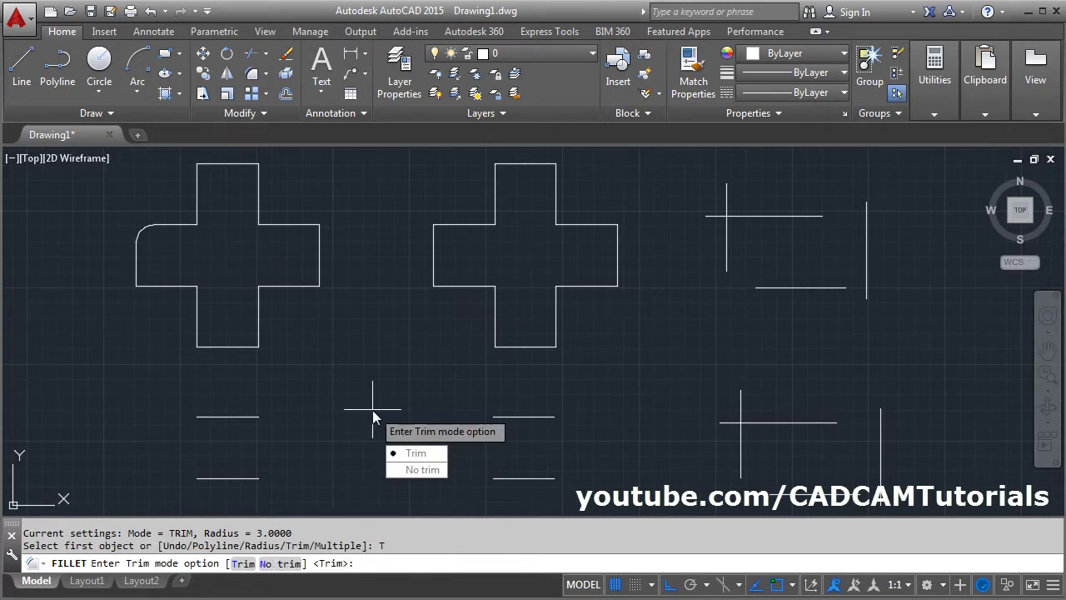
left_click(419, 471)
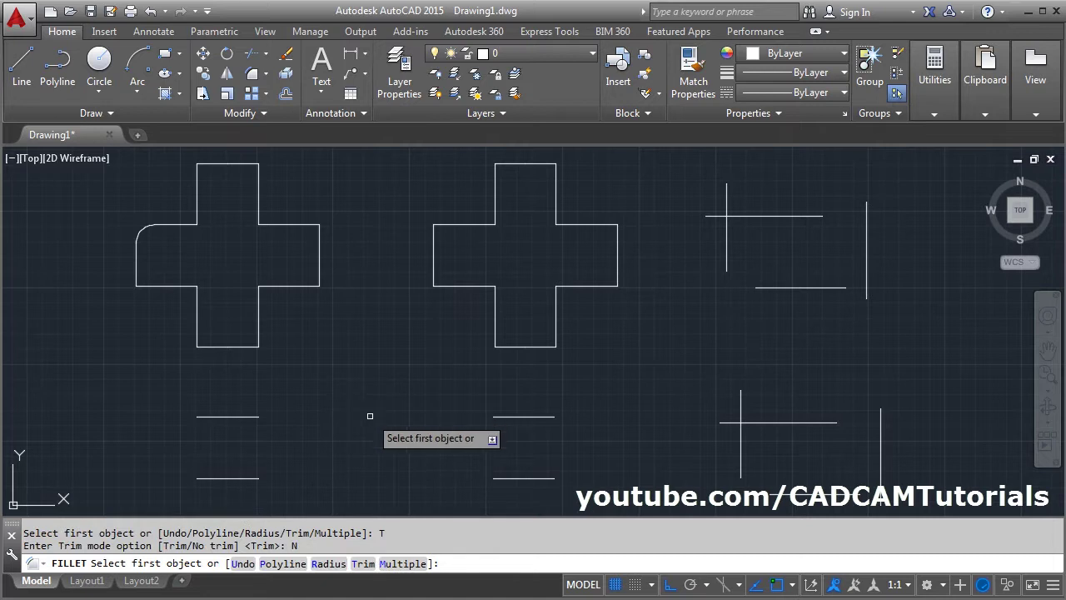
left_click(288, 287)
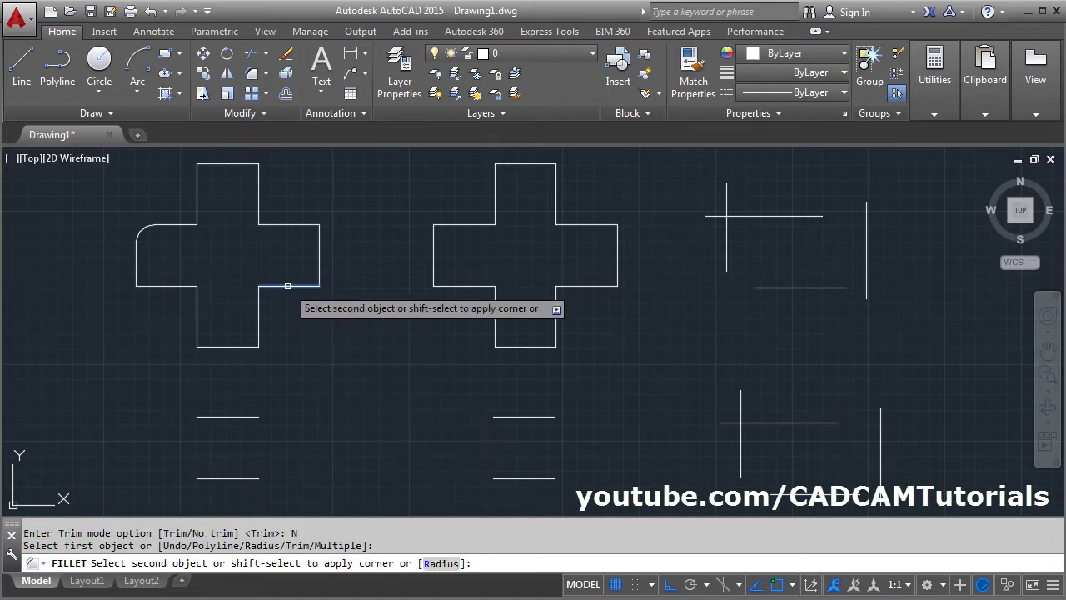
left_click(319, 258)
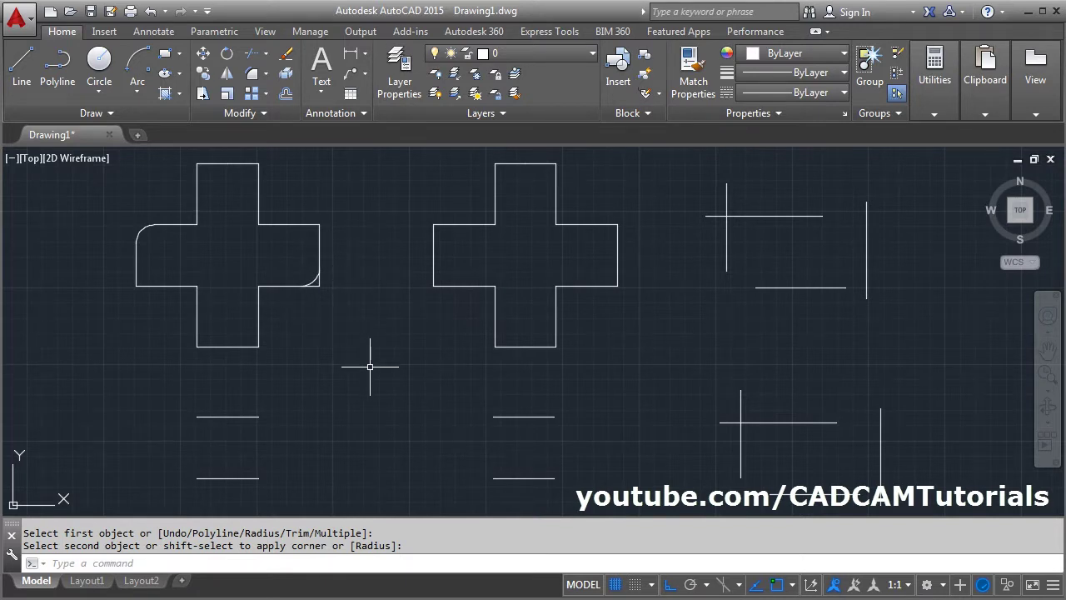
key("Escape")
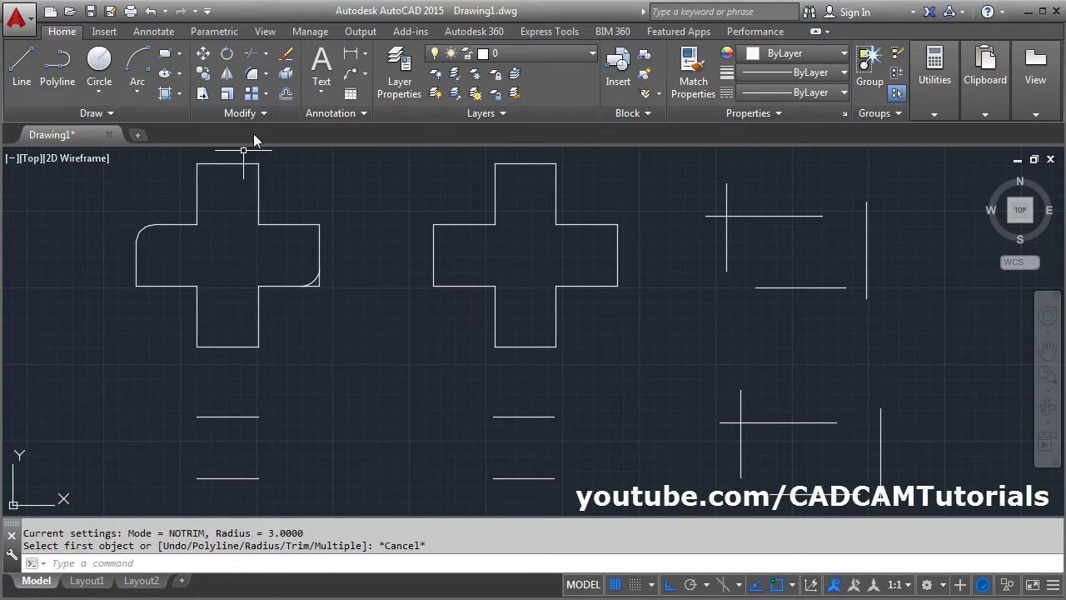
- In Multiple mode, fillet the lower-left inner corner of the left cross, keeping its lines
left_click(253, 75)
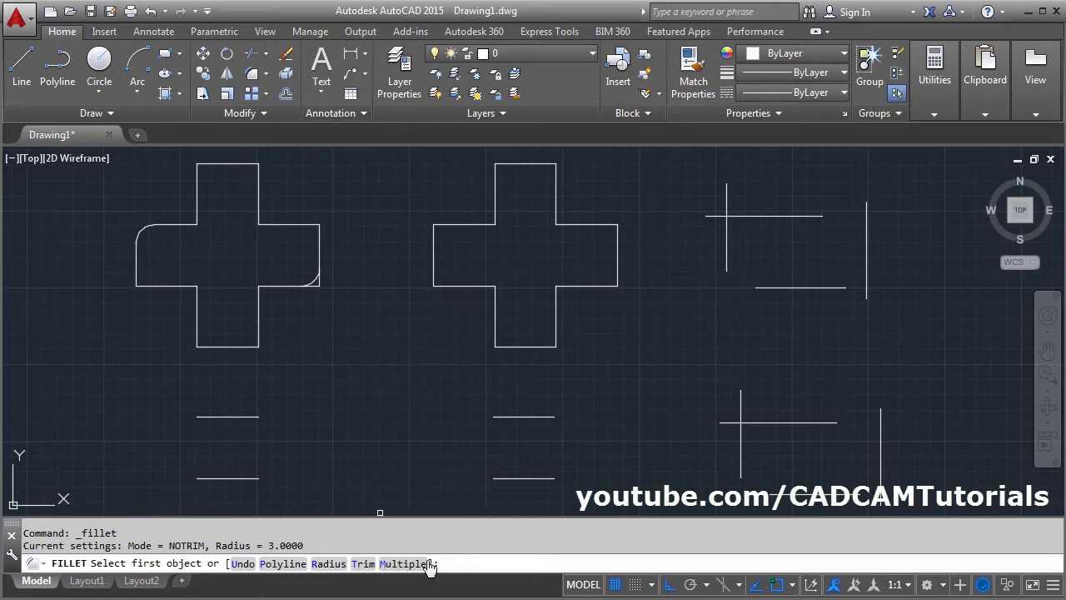
left_click(402, 565)
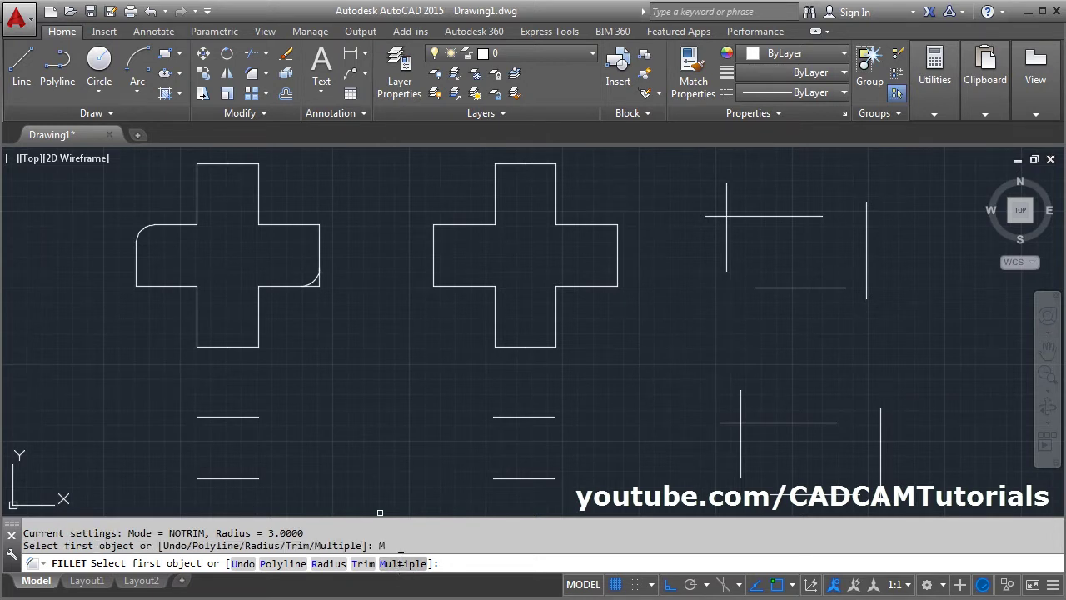
left_click(173, 288)
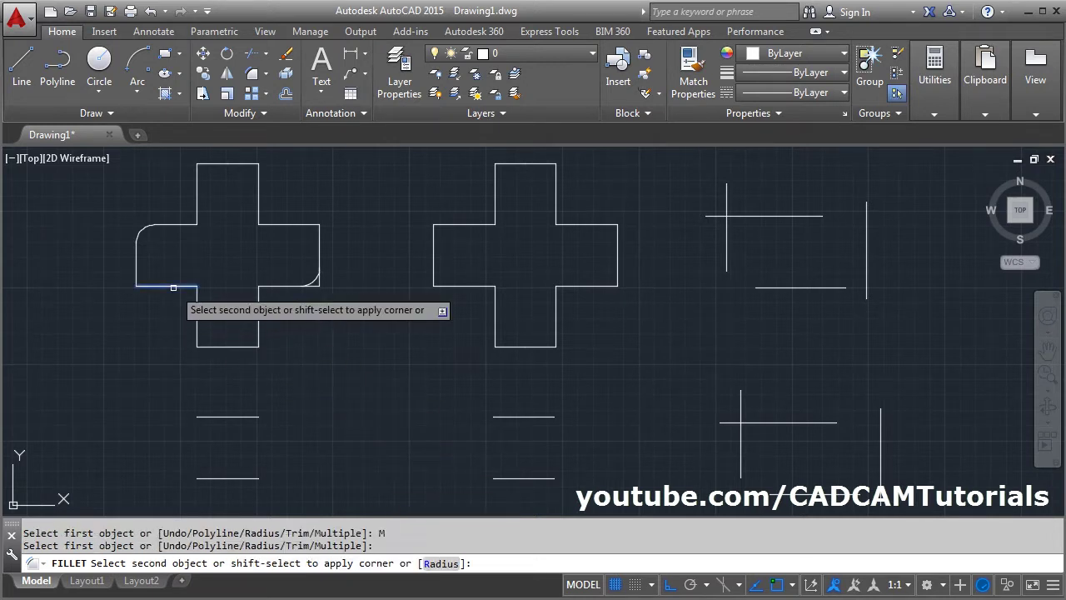
left_click(196, 297)
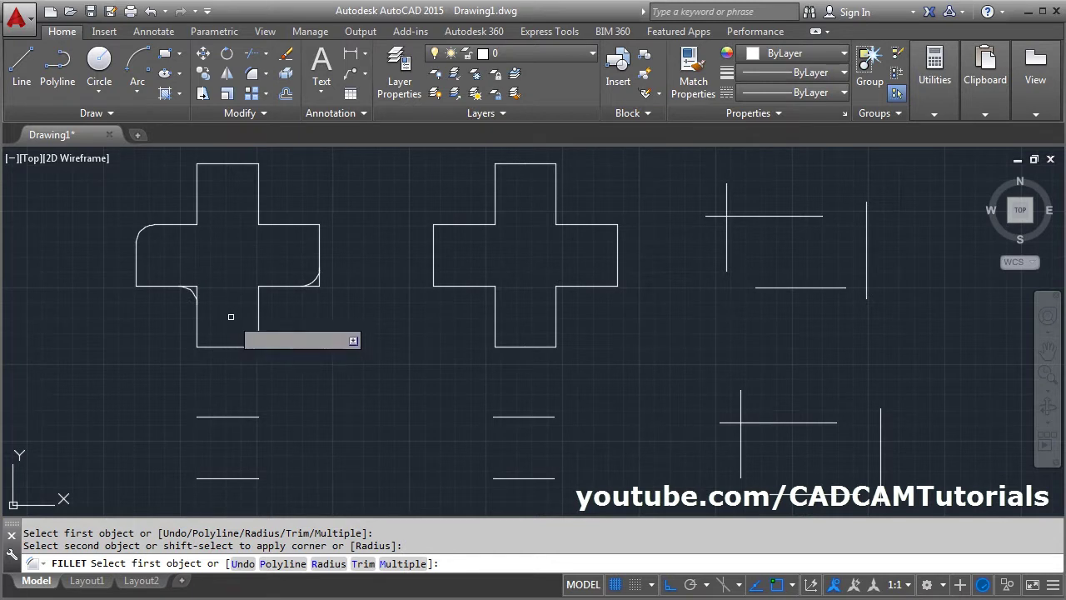
- Switch back to Trim mode and fillet the lower-right inner corner cleanly
left_click(363, 565)
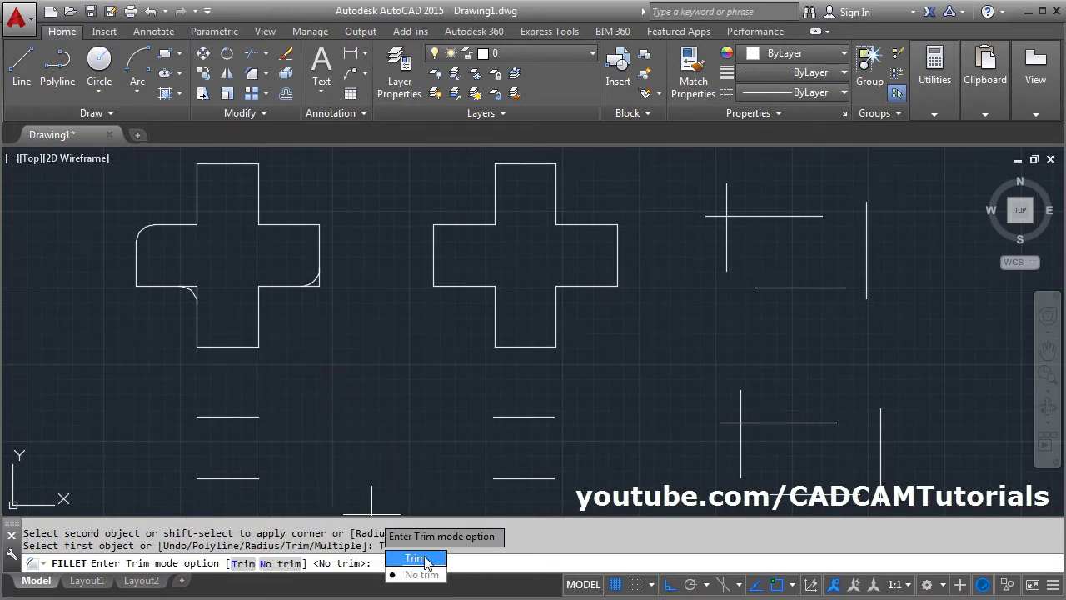
left_click(416, 558)
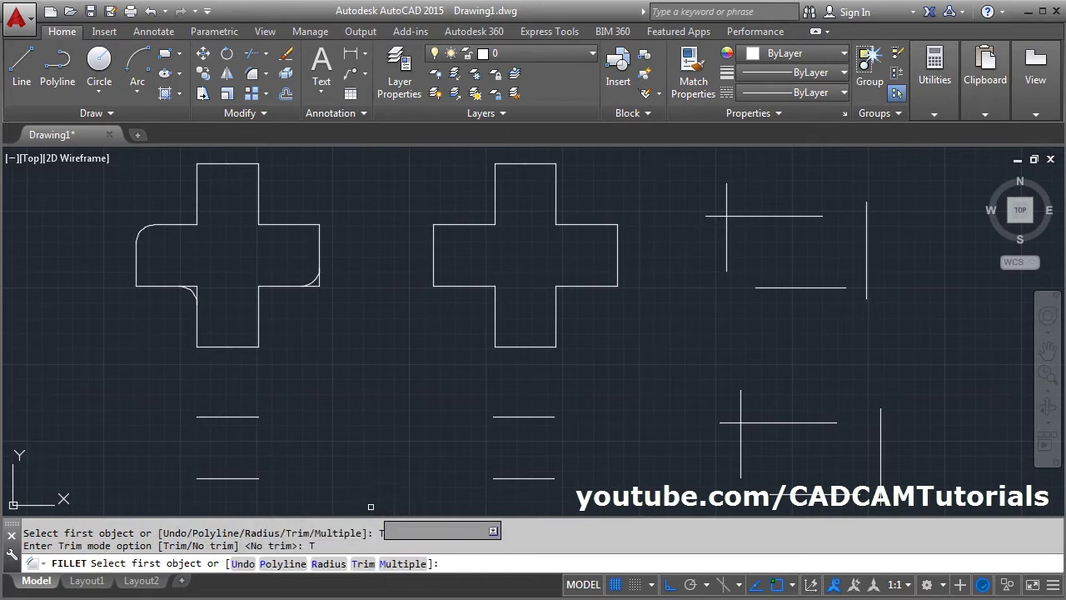
left_click(258, 304)
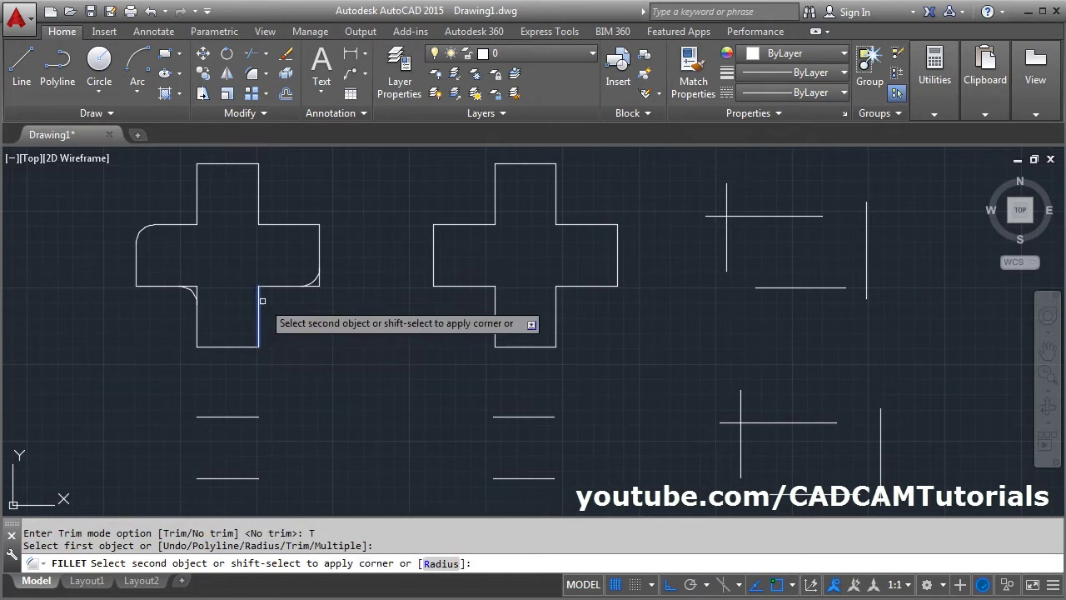
left_click(272, 286)
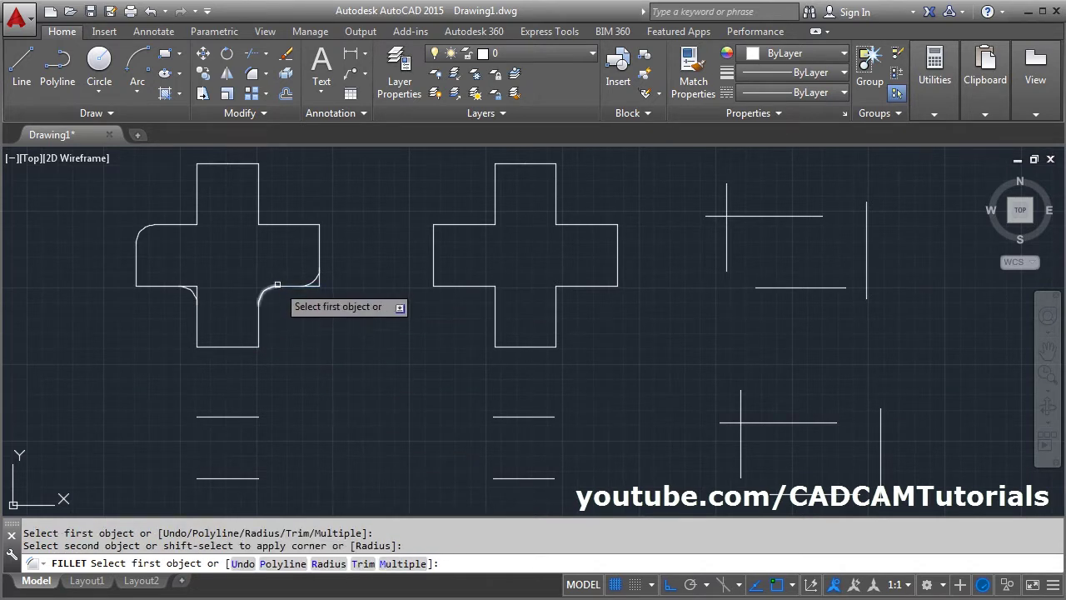
left_click(281, 225)
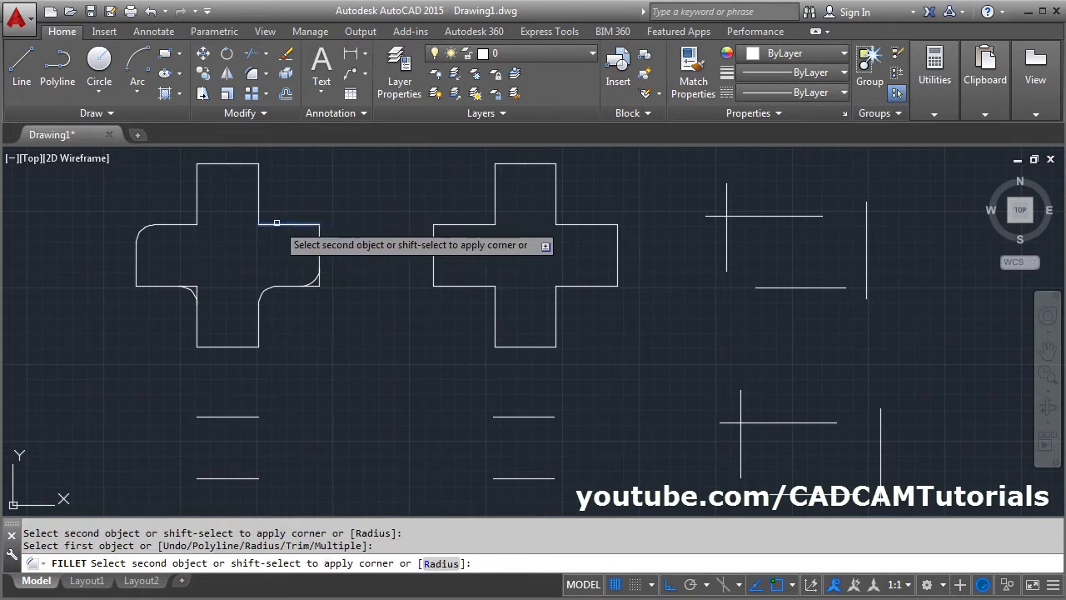
- Change the radius to 5 and round the upper-right inner corner
left_click(441, 565)
type("5")
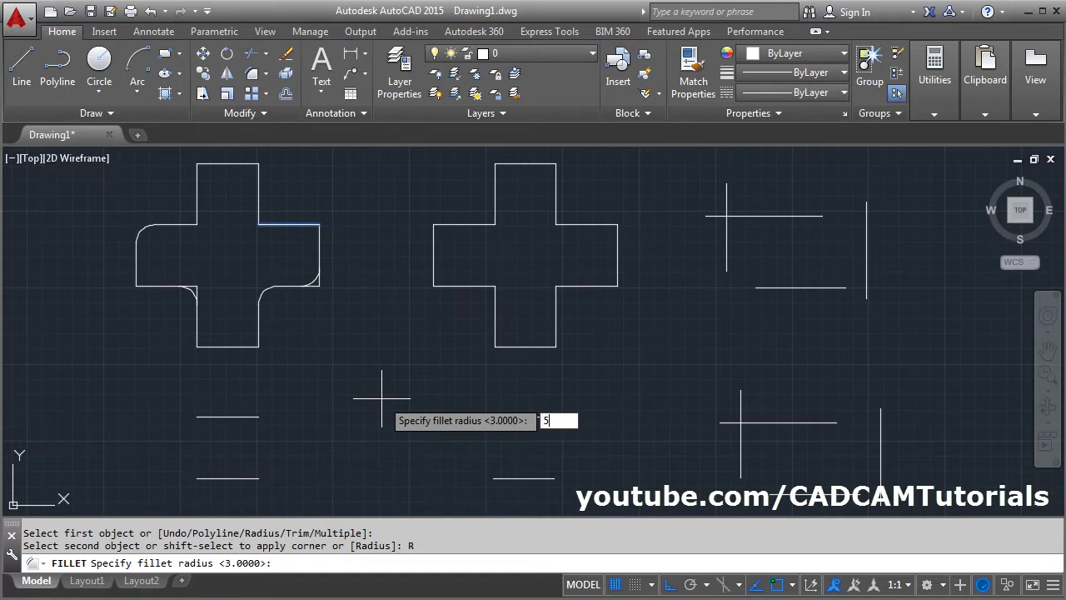
key("Return")
left_click(256, 197)
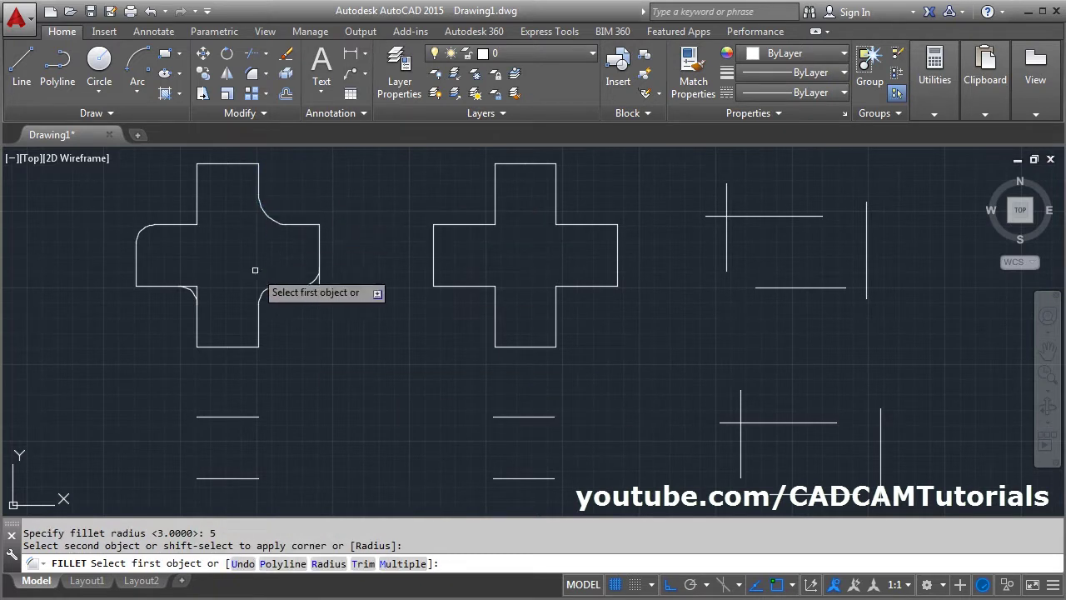
- Change the radius to 2 and round the upper-left inner corner
left_click(180, 226)
type("R")
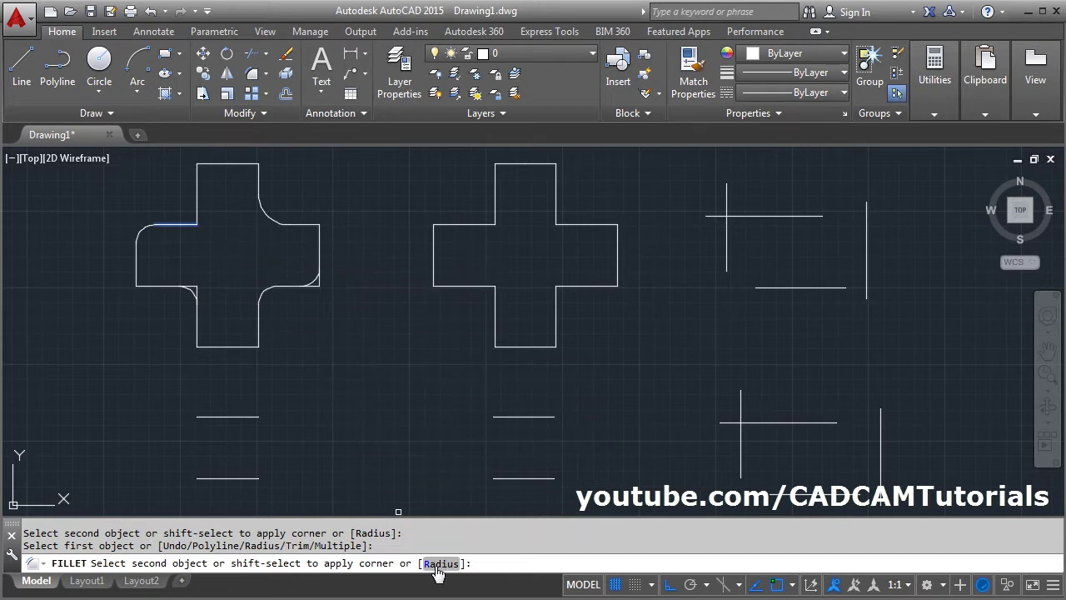
key("Return")
type("2")
key("Return")
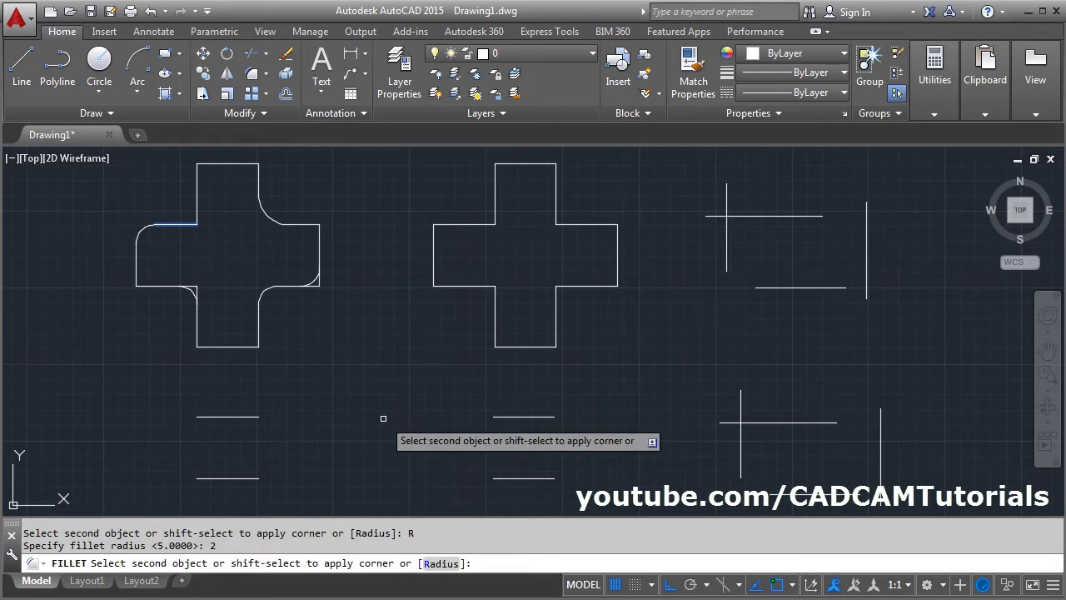
left_click(198, 210)
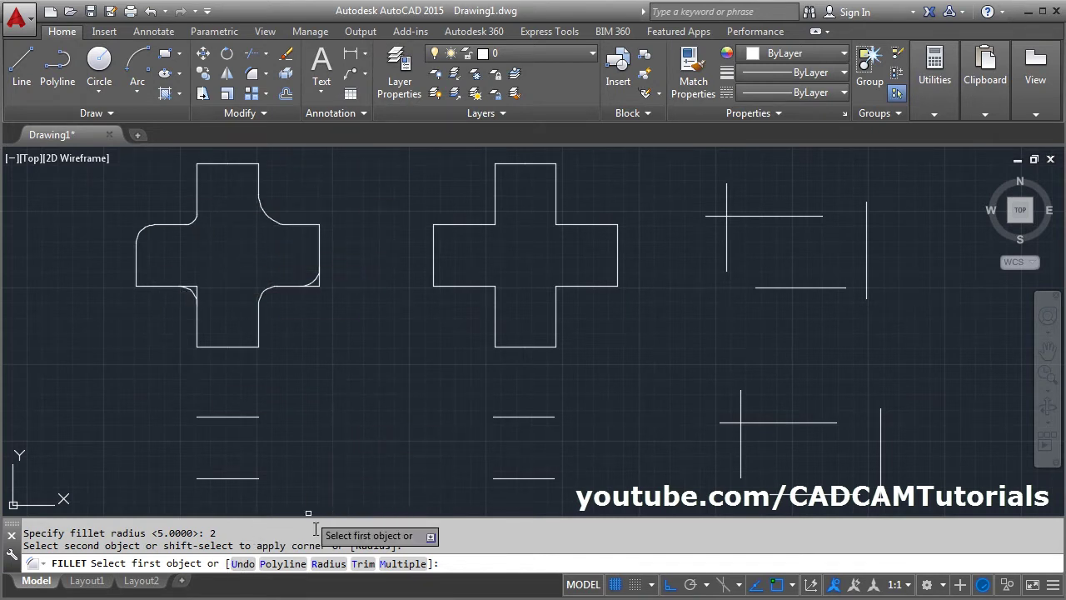
- Undo the last two fillets, cancel FILLET, and inspect a middle-cross edge
left_click(242, 564)
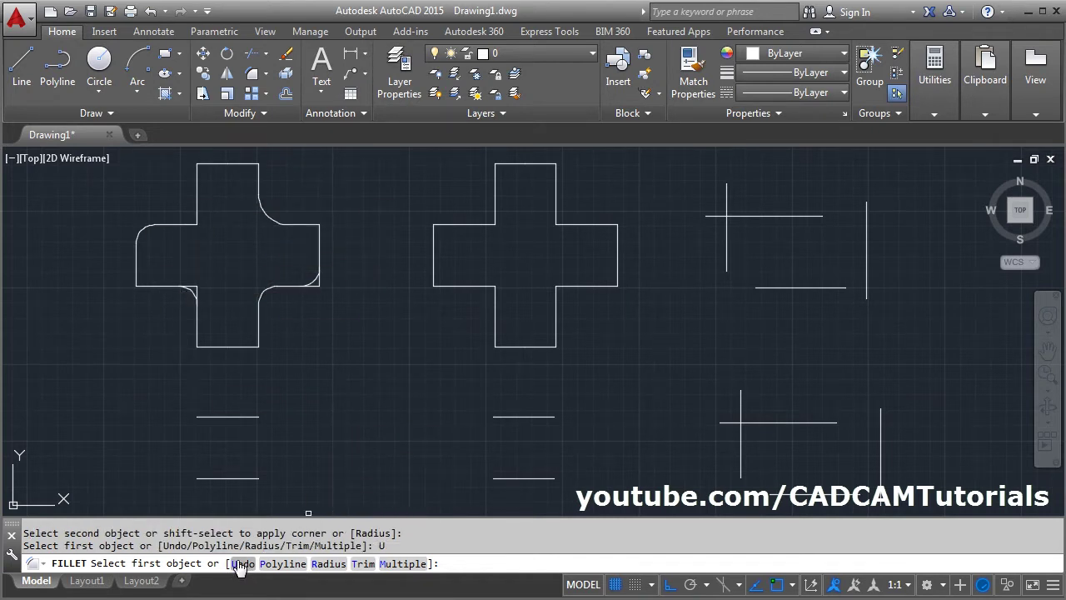
left_click(241, 564)
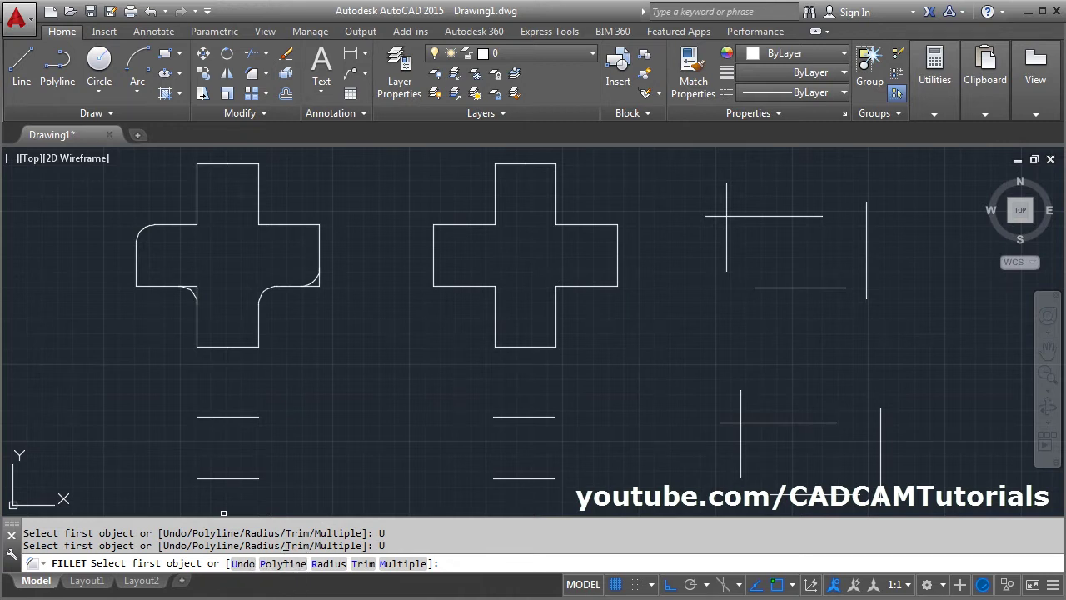
key("Escape")
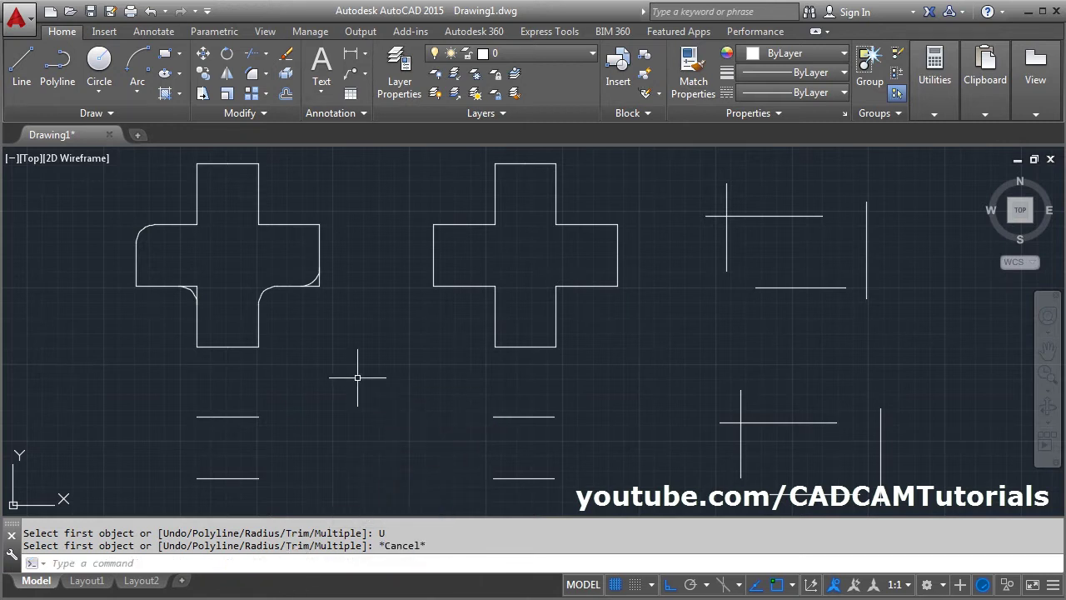
left_click(465, 286)
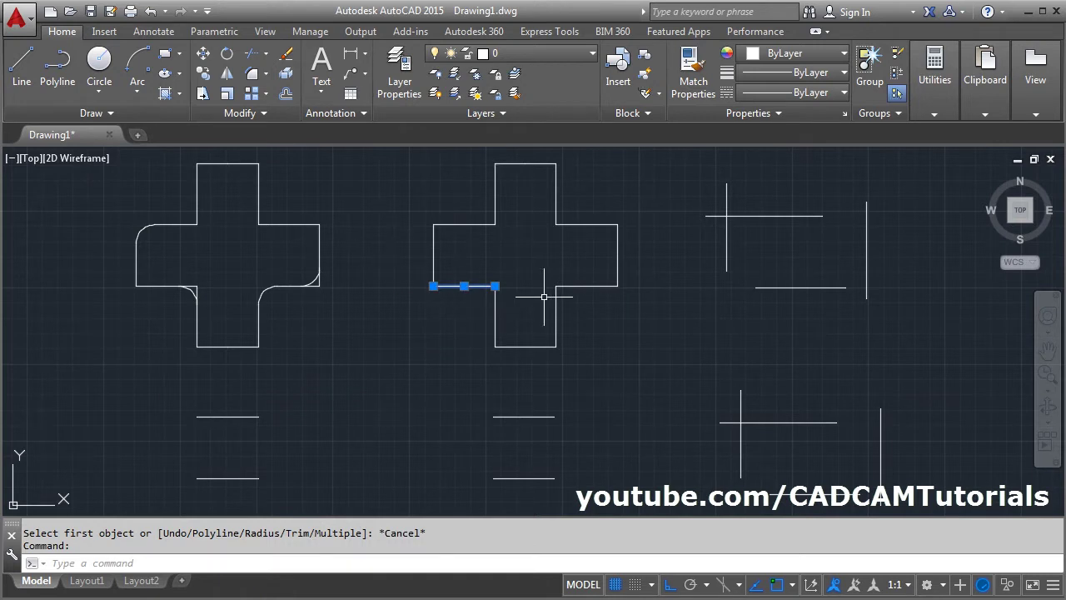
key("Escape")
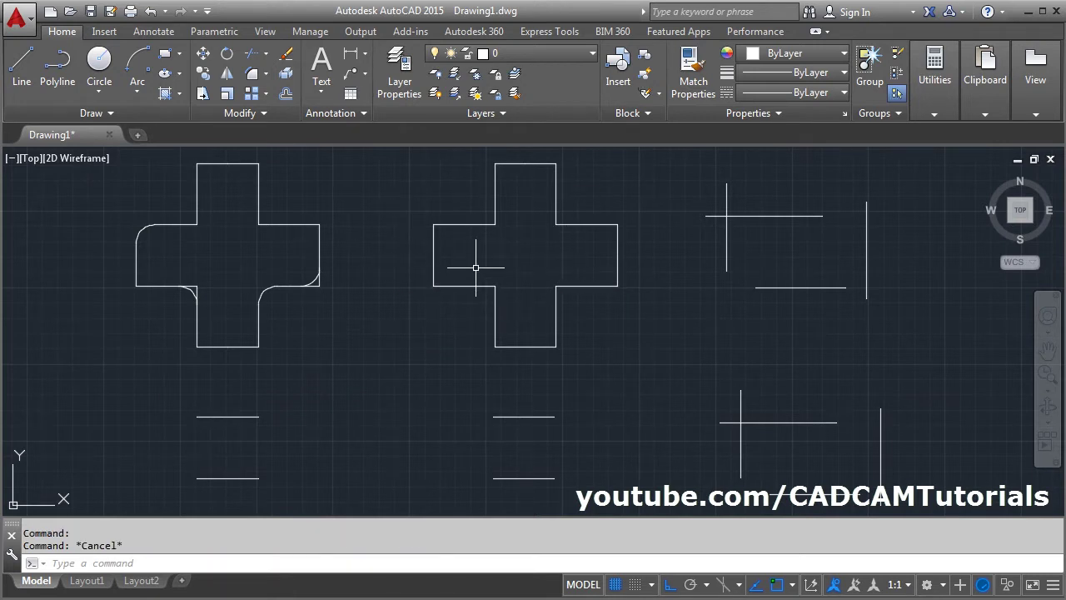
- Join all 14 middle-cross lines into one polyline and verify it selects as one object
left_click(262, 111)
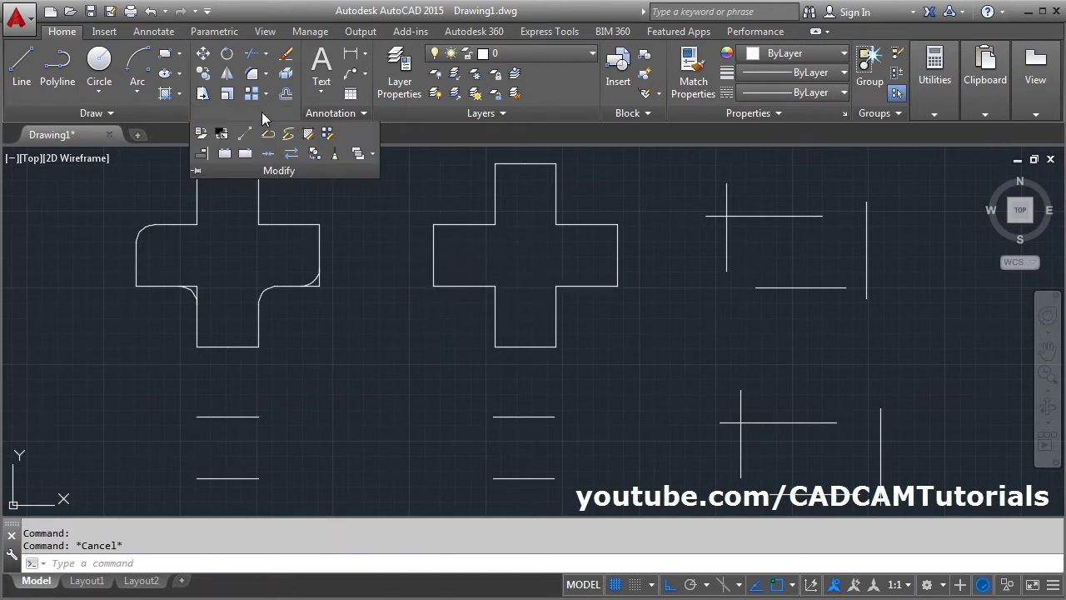
left_click(271, 155)
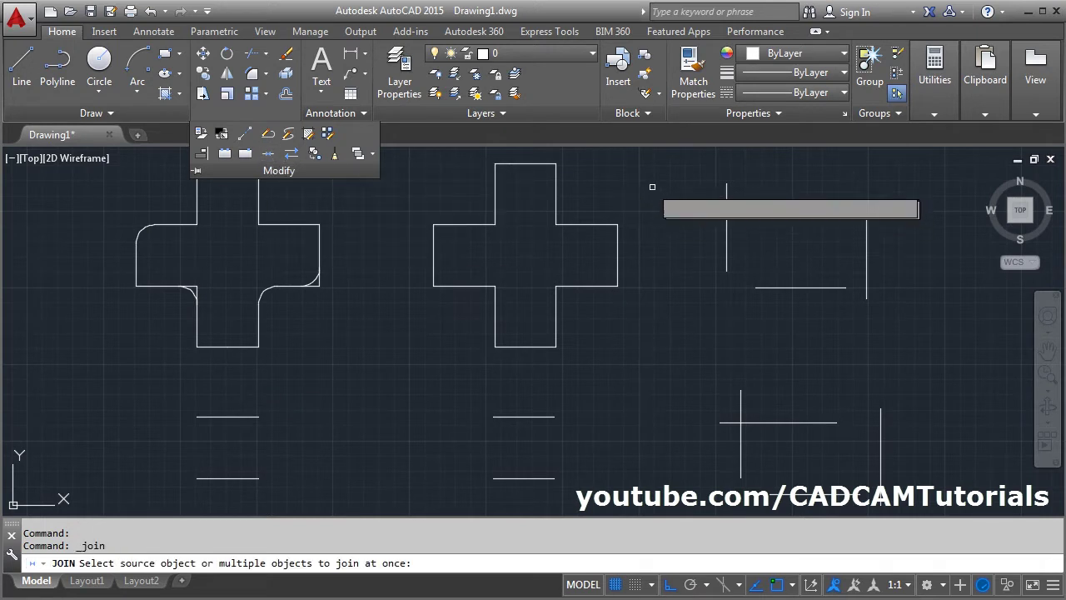
left_click(629, 162)
left_click(420, 353)
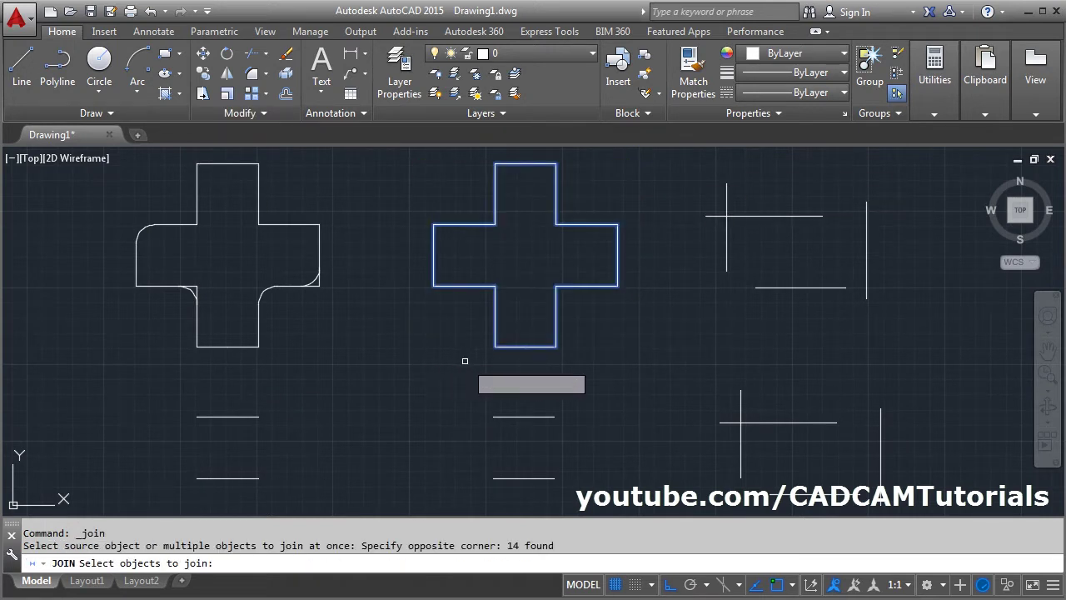
key("Return")
left_click(495, 316)
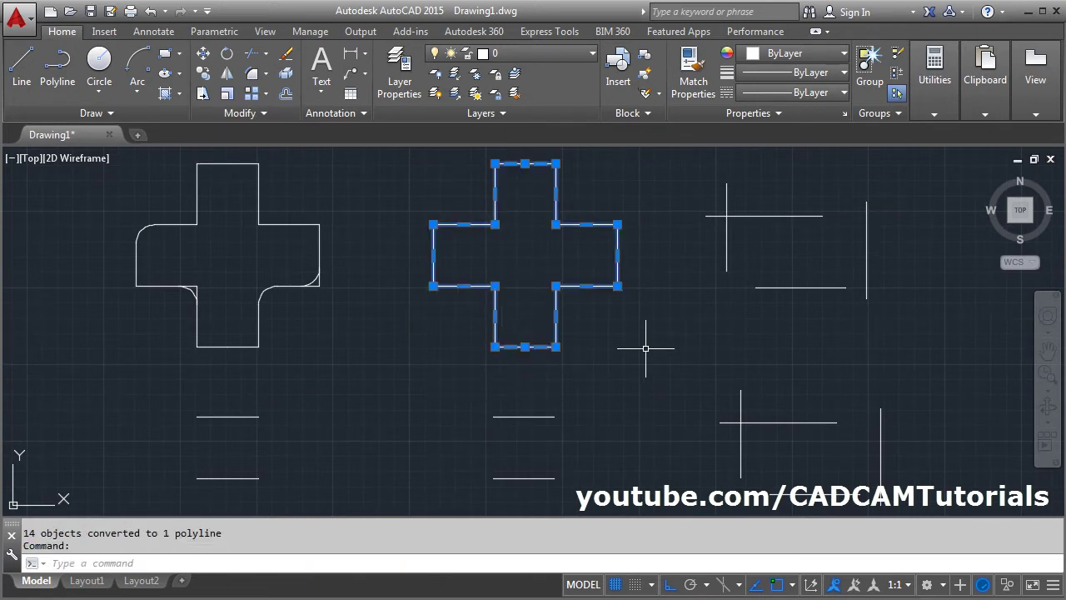
key("Escape")
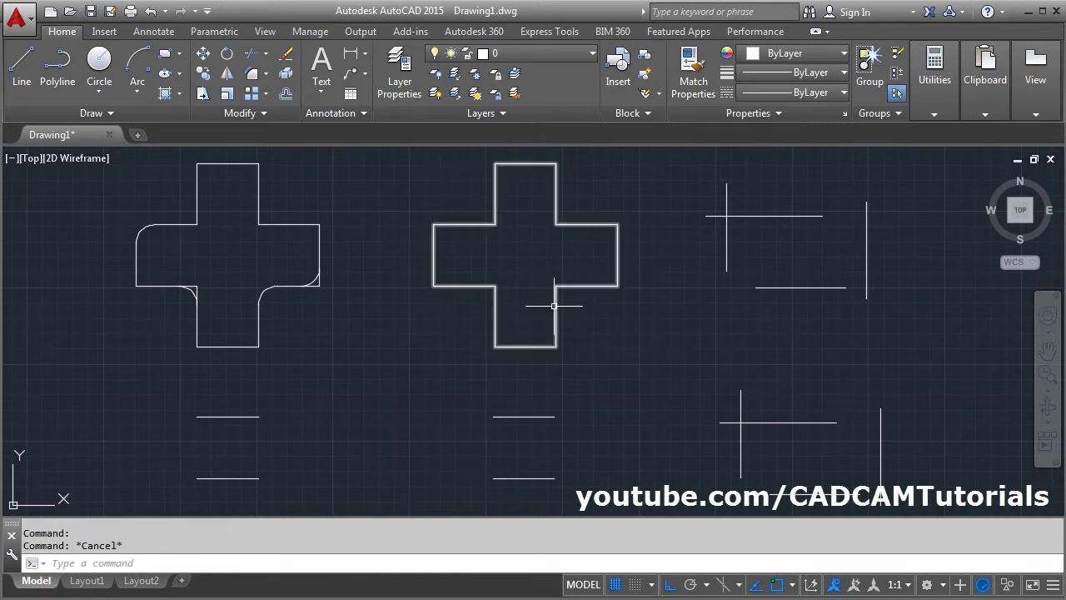
- Restart the FILLET command from the ribbon
left_click(251, 75)
key("Escape")
left_click(251, 74)
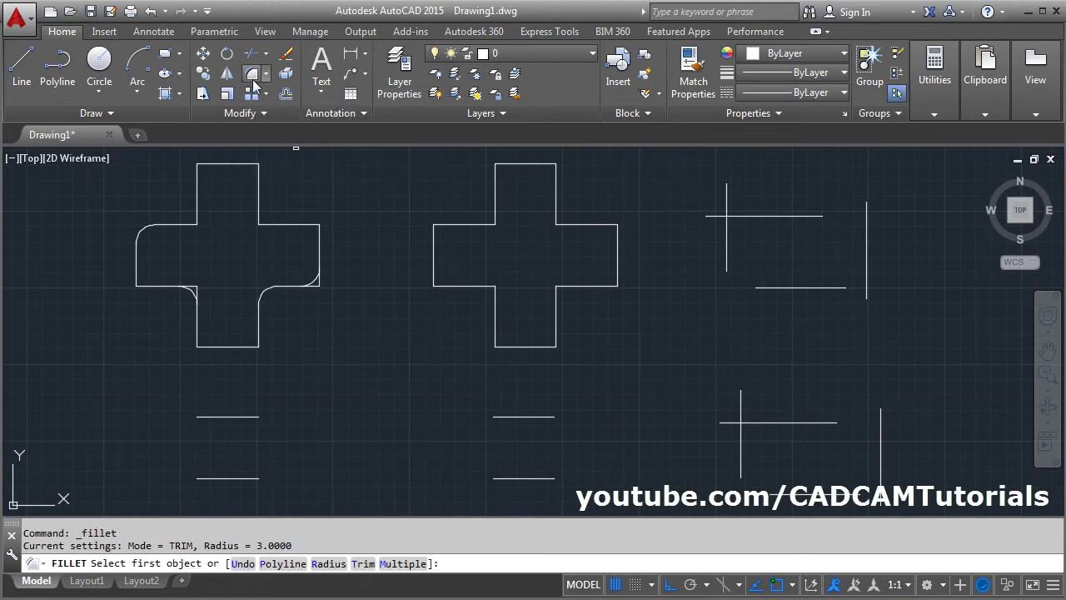
- Use the Polyline option at radius 2 to round all 12 middle-cross corners
left_click(284, 564)
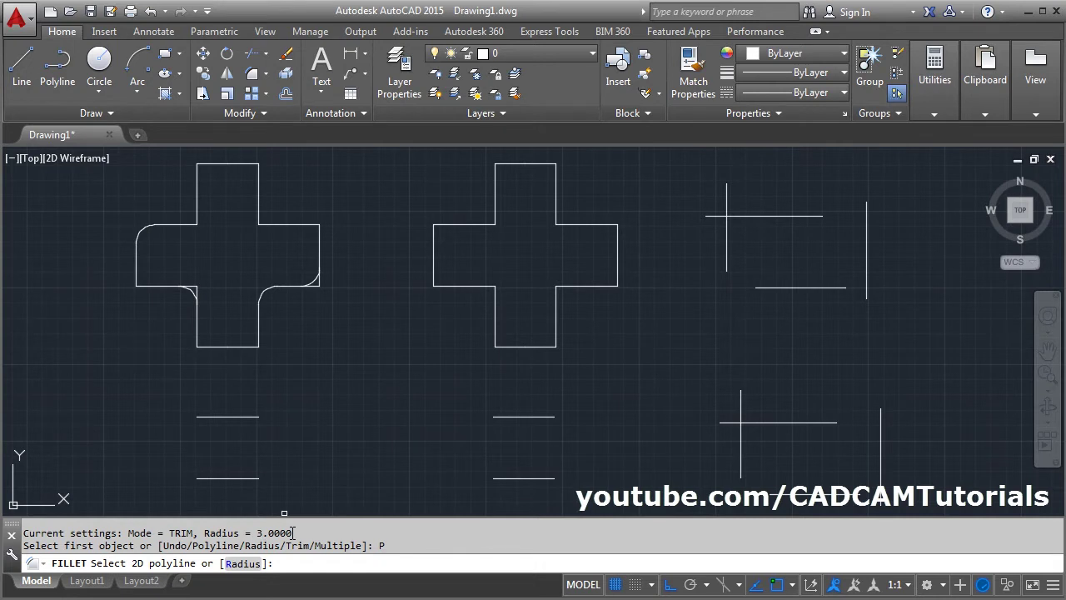
left_click(243, 565)
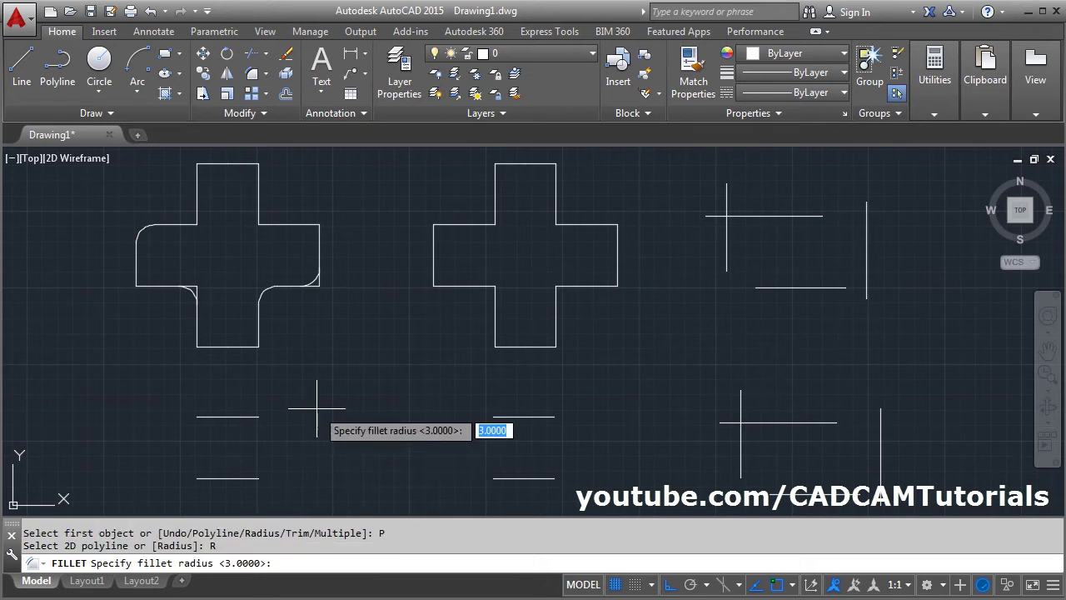
type("2")
key("Return")
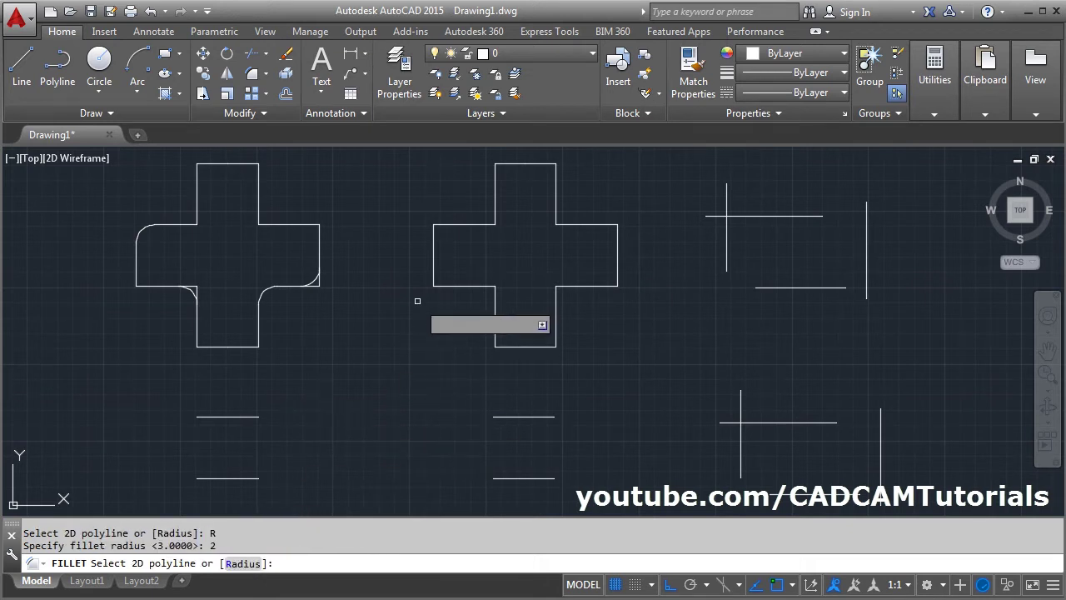
left_click(460, 285)
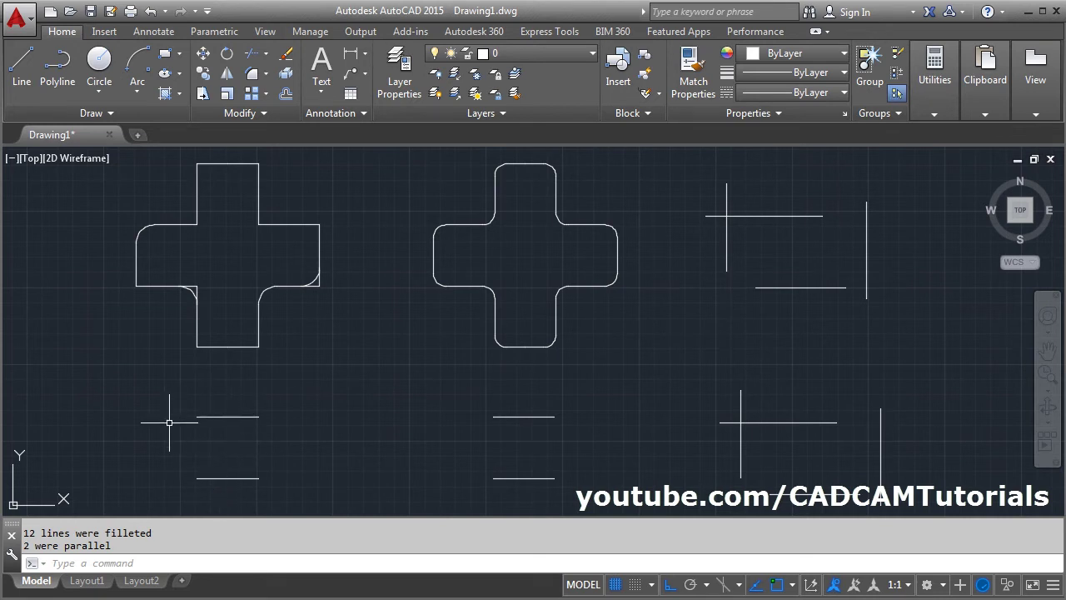
left_click(252, 74)
- Cap both ends of the lower-left parallel lines with semicircular arcs, forming a slot
left_click(215, 417)
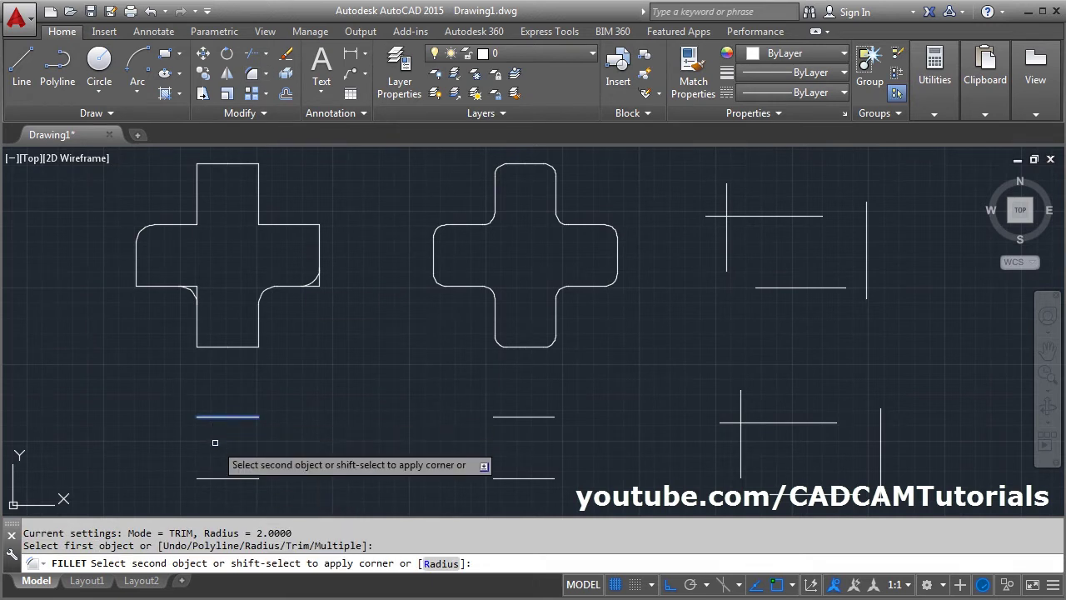
left_click(214, 479)
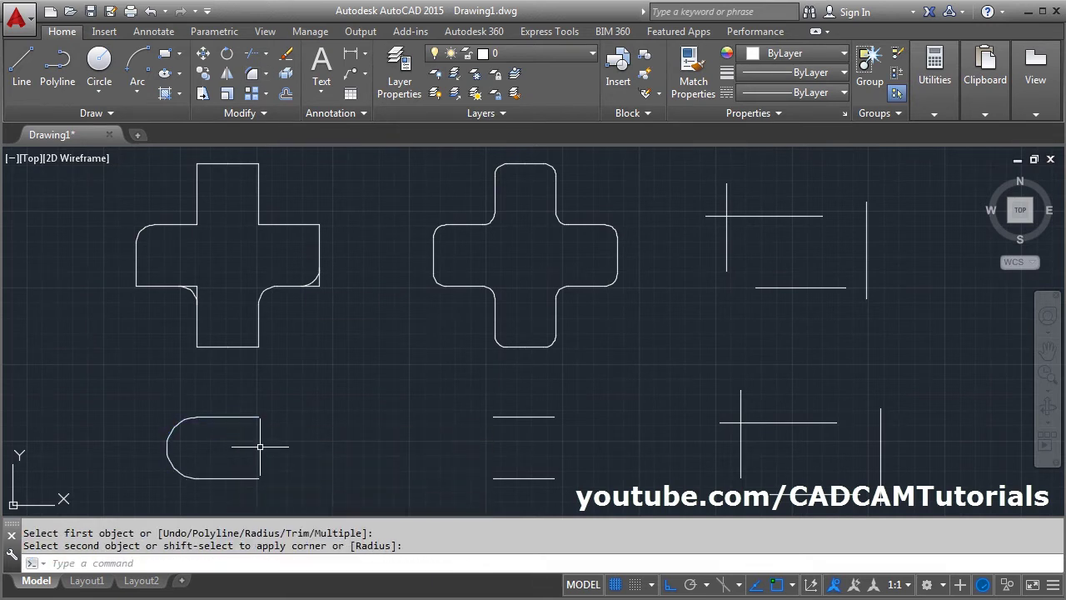
key("Return")
left_click(250, 419)
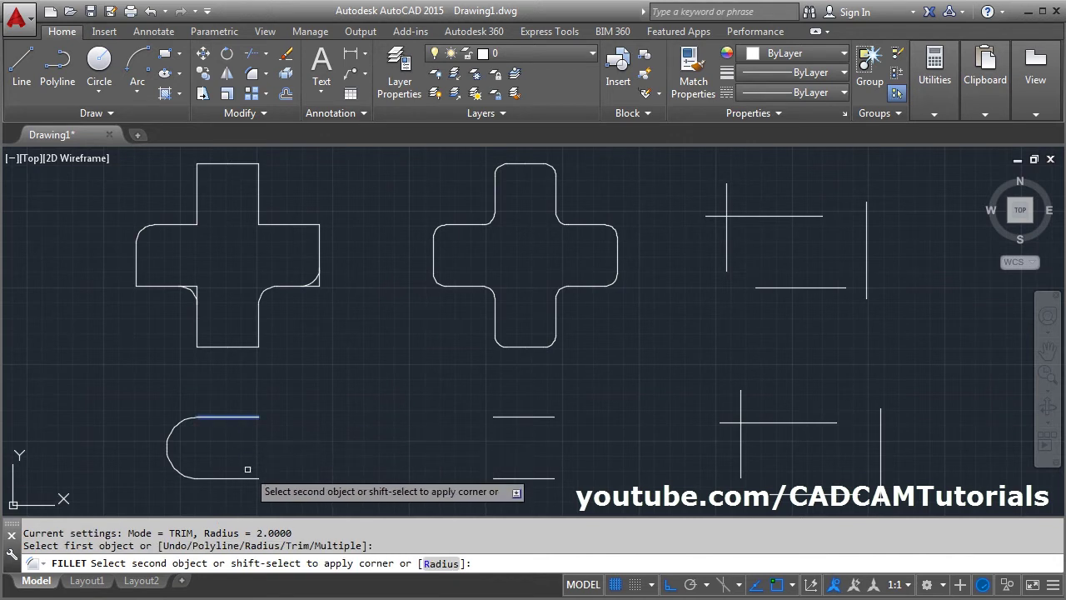
left_click(249, 479)
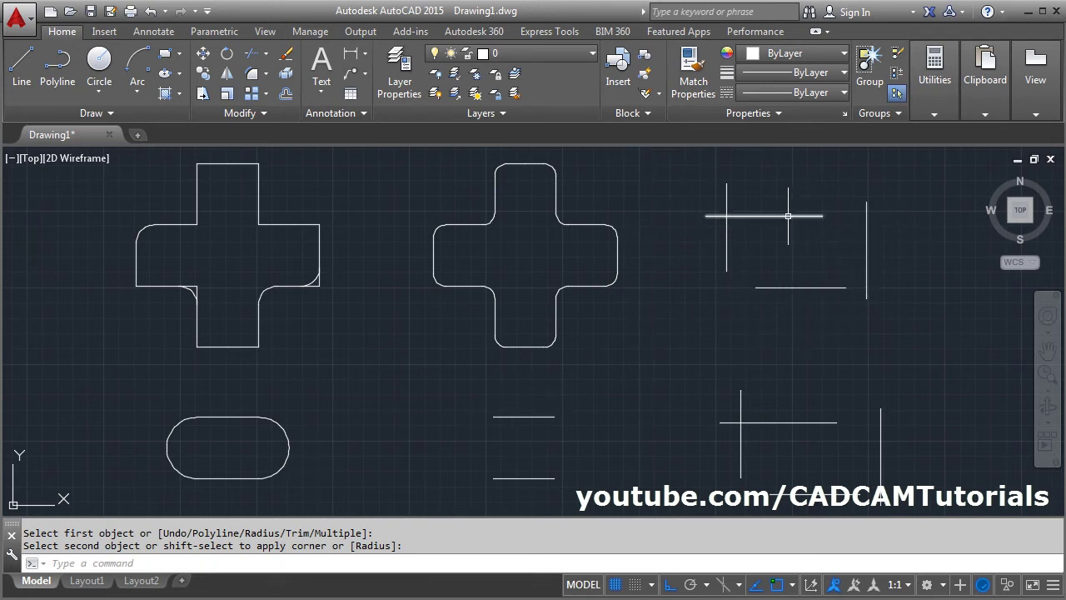
left_click(252, 73)
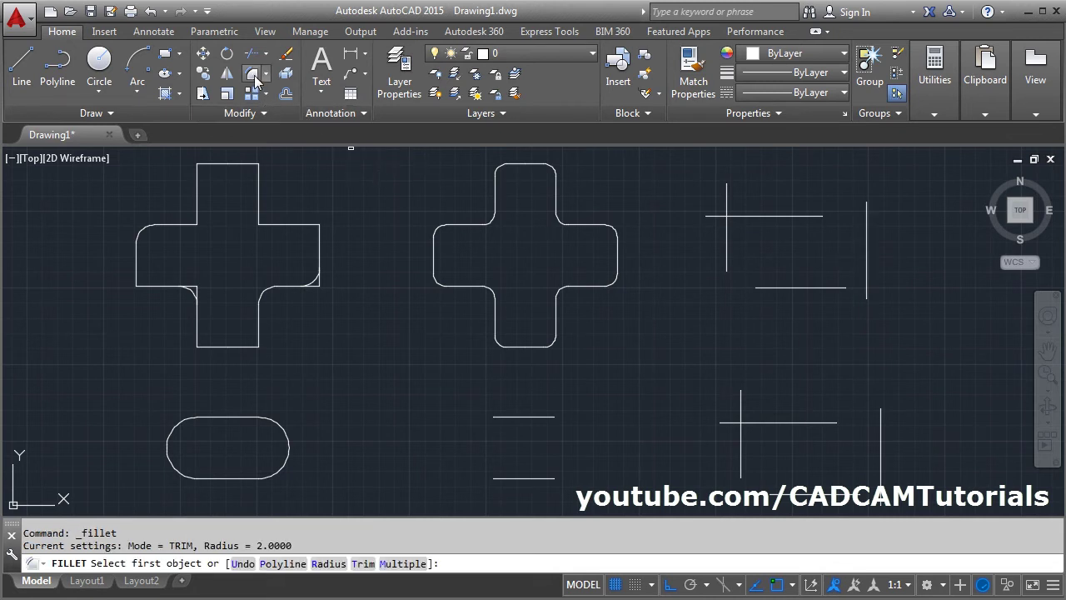
- Fillet the upper-right vertical line and top line into a sharp trimmed corner
left_click(726, 242)
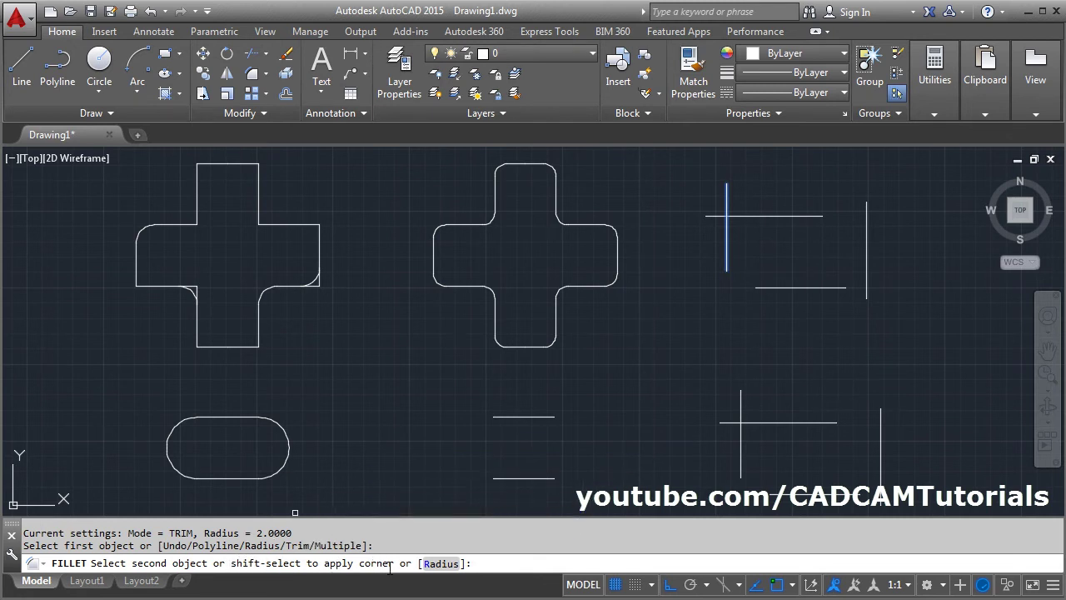
left_click(751, 216, "shift")
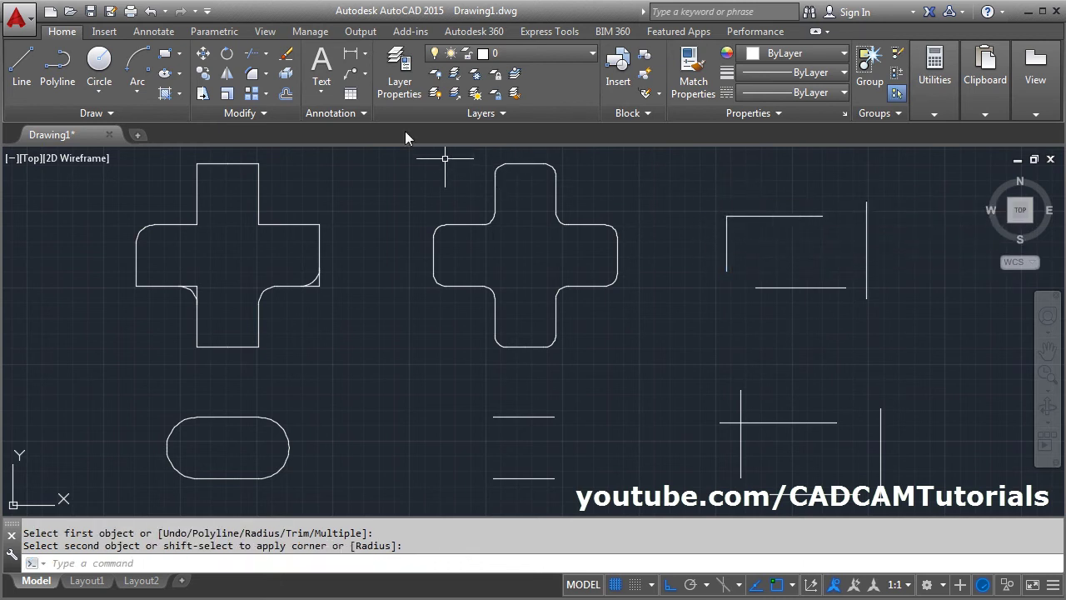
left_click(252, 72)
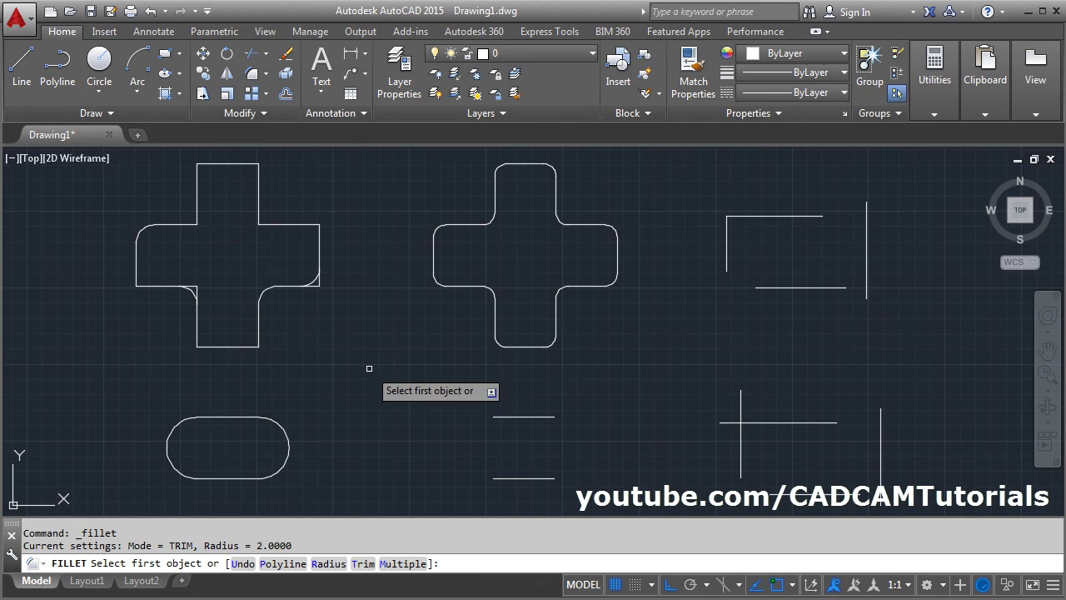
- In Multiple mode, close the top-right, bottom-right and bottom-left corners of the rectangle
left_click(407, 564)
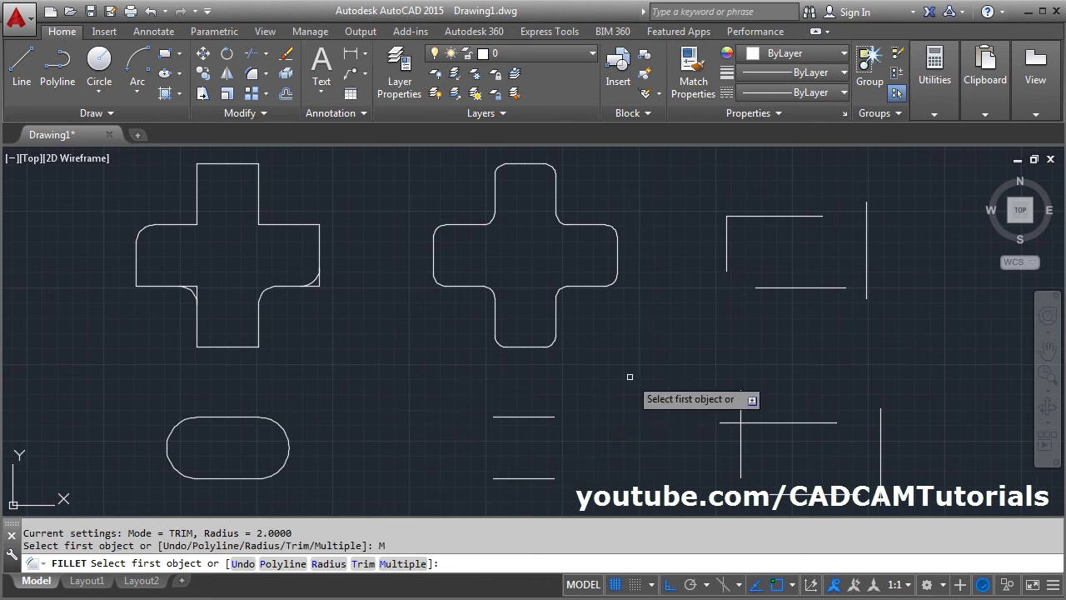
left_click(791, 217)
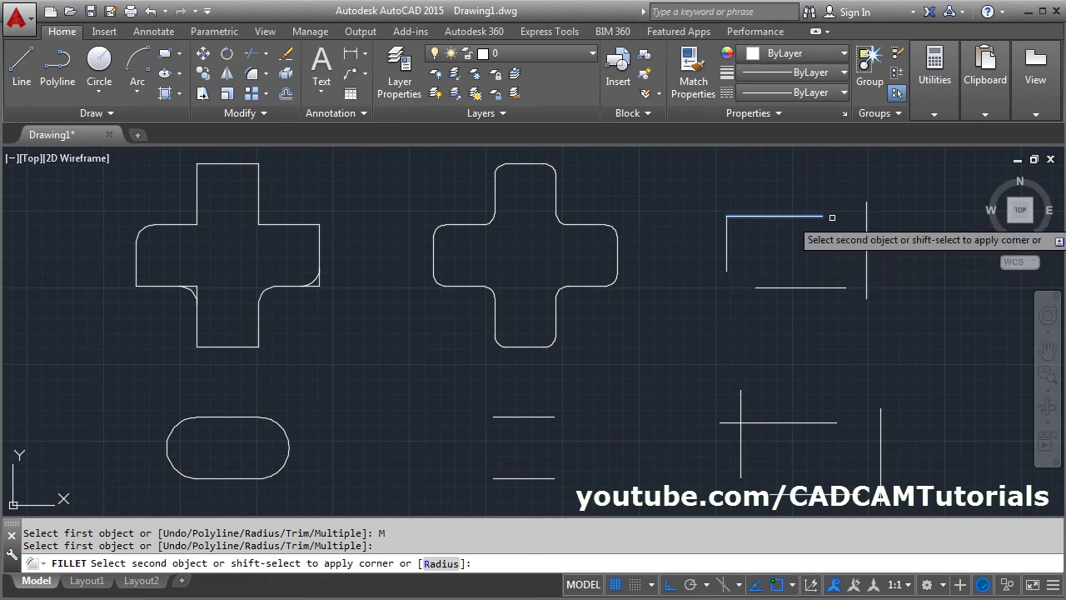
left_click(867, 260)
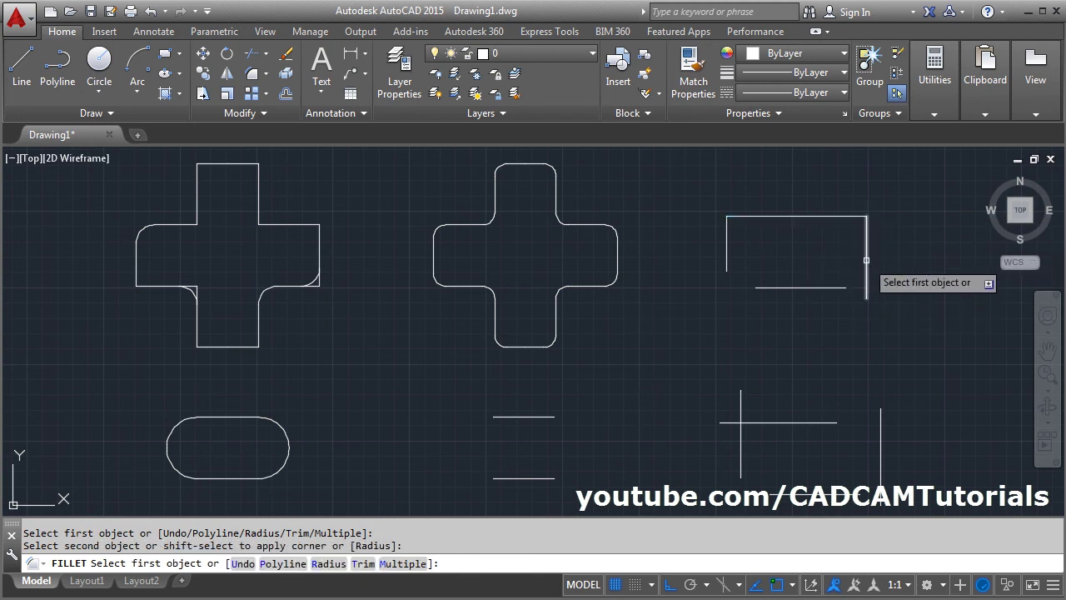
left_click(868, 283)
left_click(782, 289)
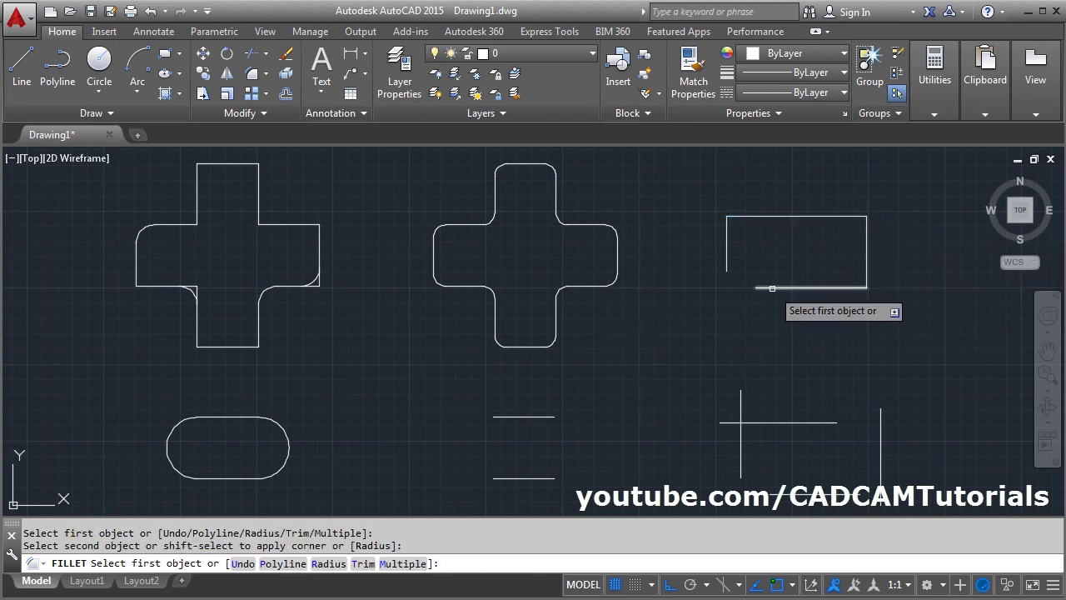
left_click(774, 289)
left_click(726, 252)
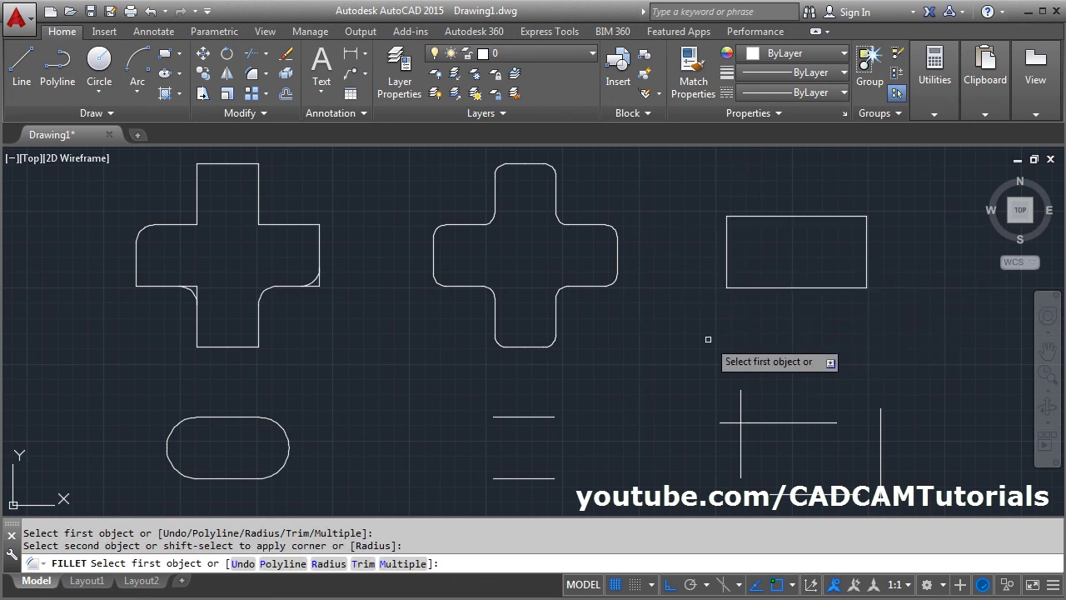
key("Return")
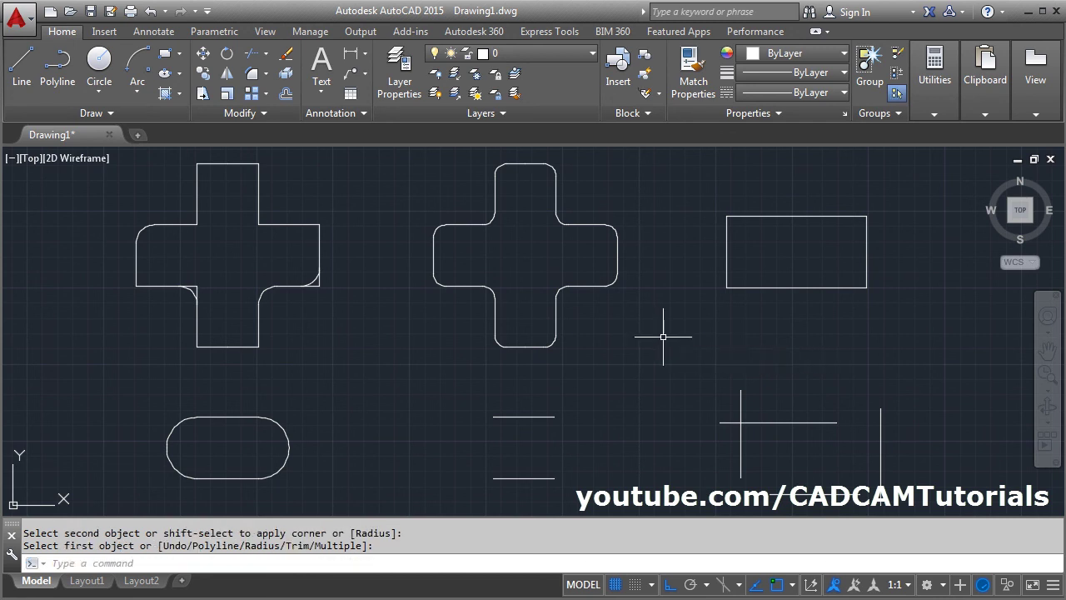